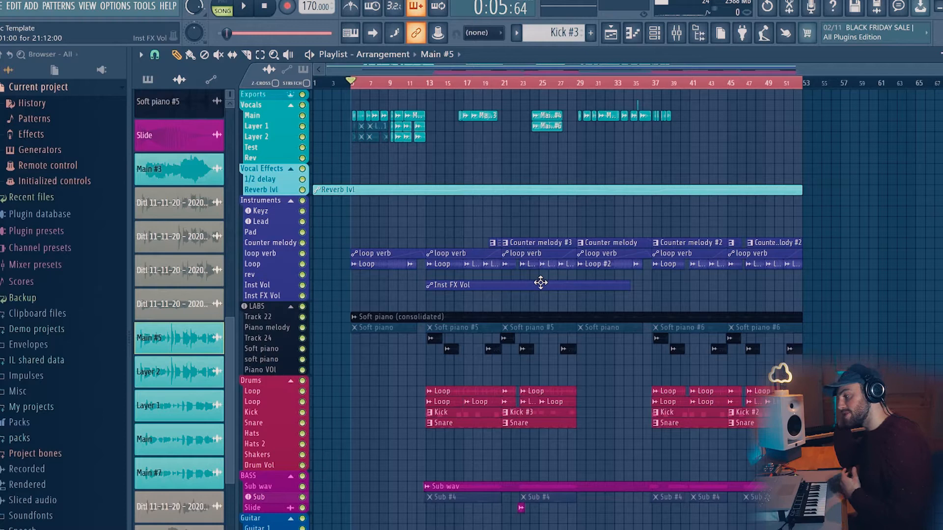
# - Open the mixer alongside the playlist arrangement
pyautogui.scroll(5, 471, 254)
pyautogui.scroll(2, 383, 236)
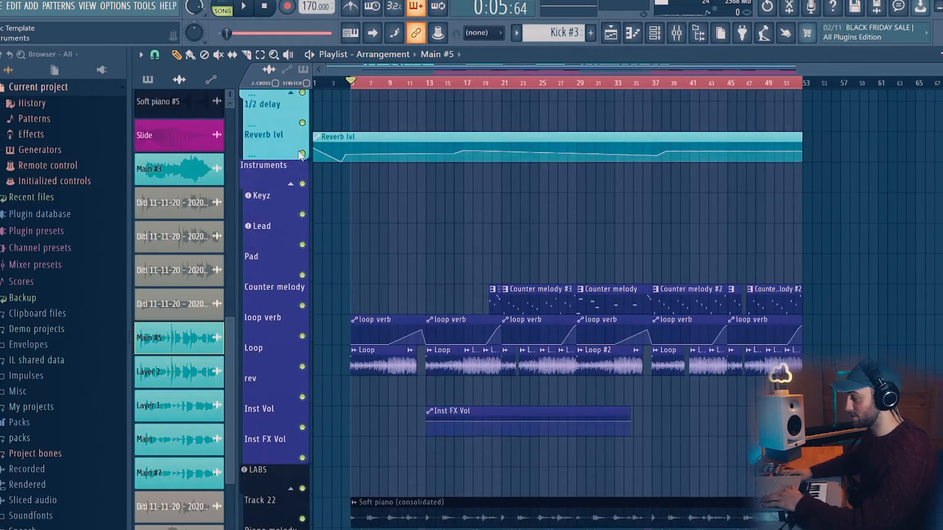
pyautogui.press('F9')
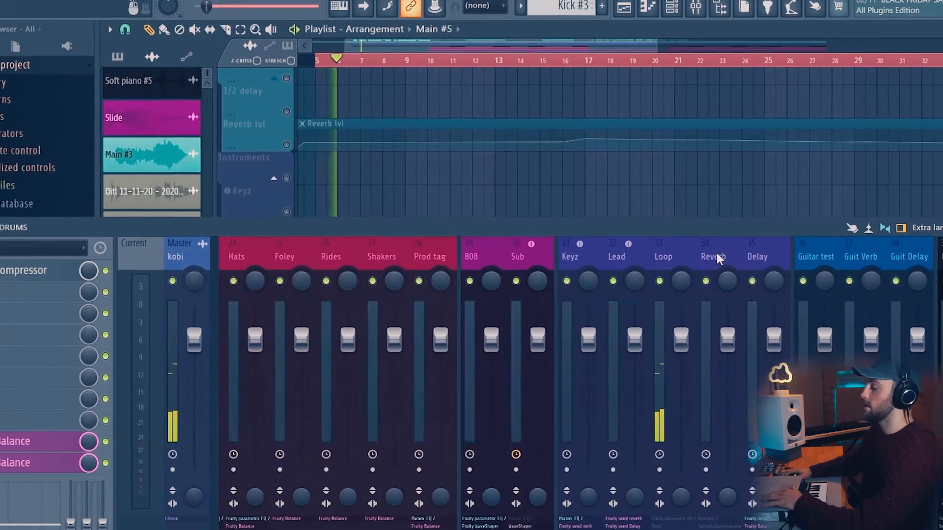
pyautogui.press('F9')
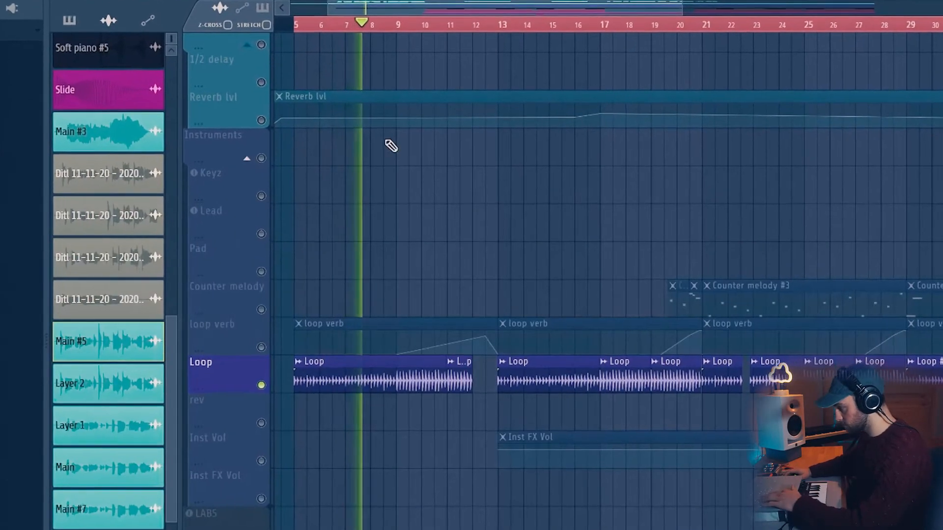
pyautogui.scroll(-3, 376, 122)
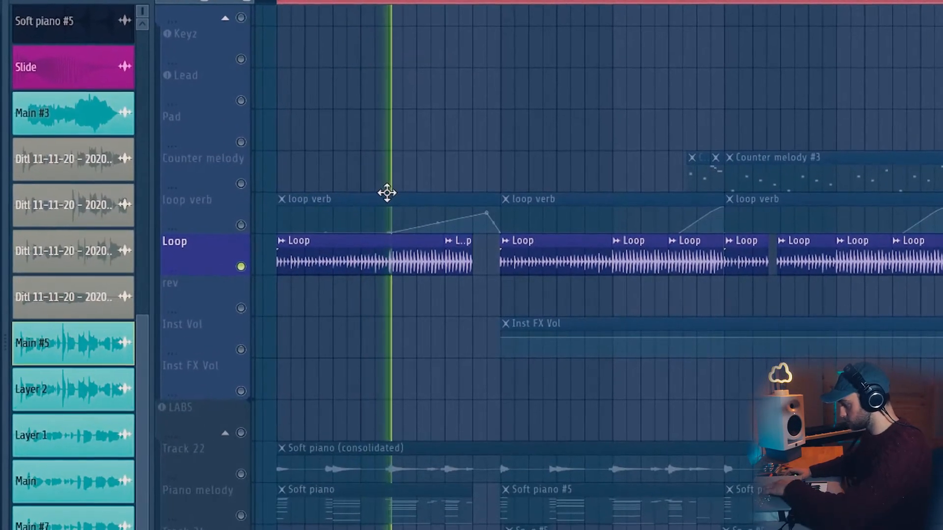
pyautogui.press('F9')
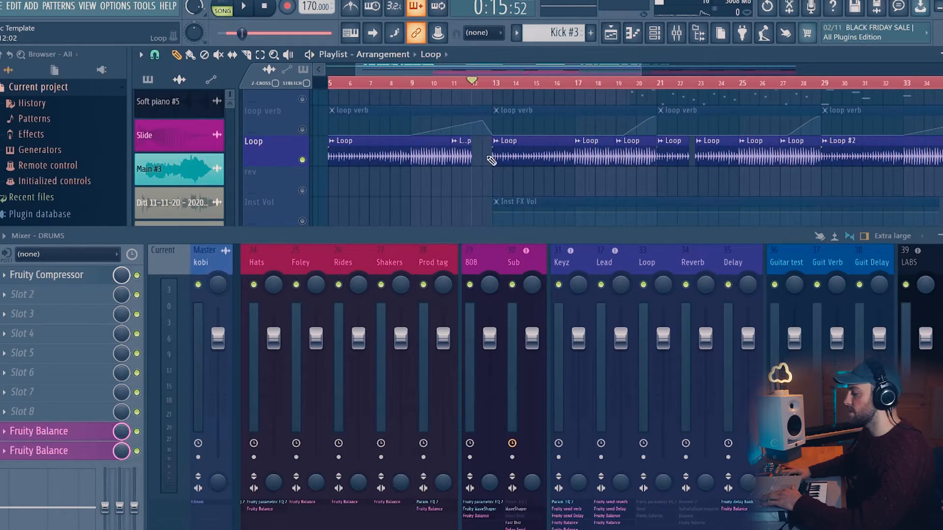
# - Play the arrangement from the Loop clips and select the Instrument FX mixer insert
pyautogui.click(462, 152)
pyautogui.click(475, 158)
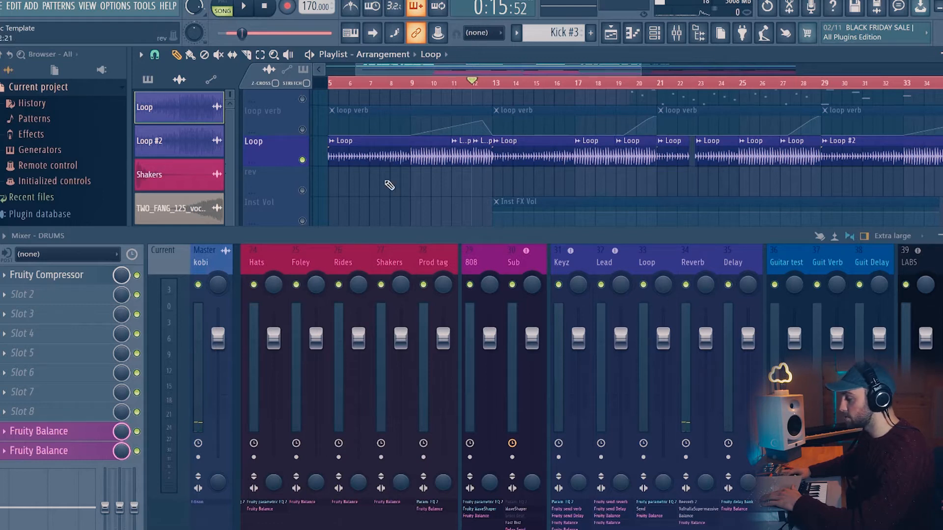
pyautogui.click(302, 130)
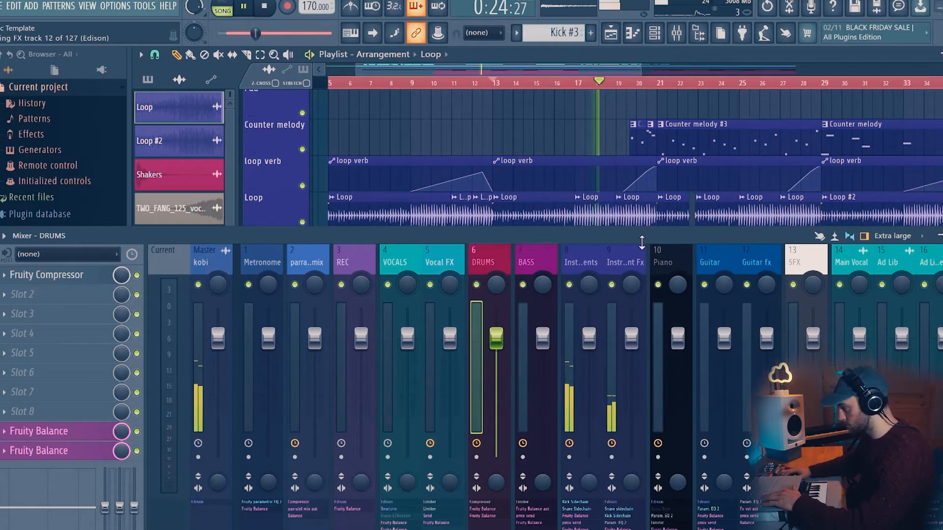
pyautogui.press('space')
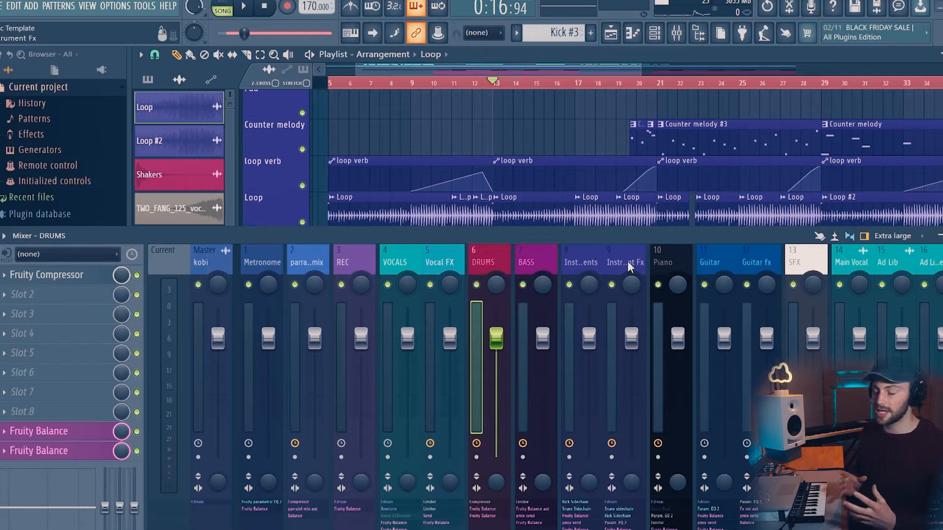
pyautogui.click(628, 267)
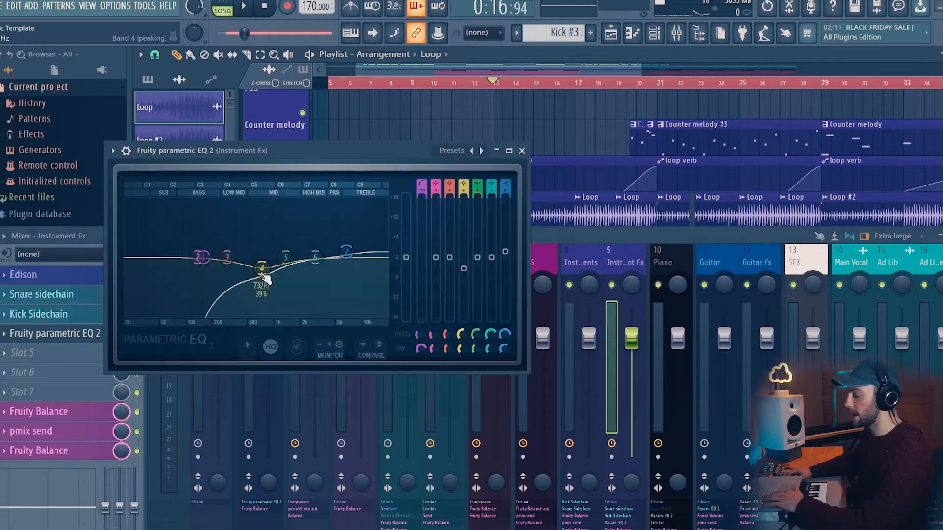
pyautogui.moveTo(265, 276)
pyautogui.mouseDown()
pyautogui.moveTo(228, 275)
pyautogui.moveTo(280, 280)
pyautogui.mouseUp()
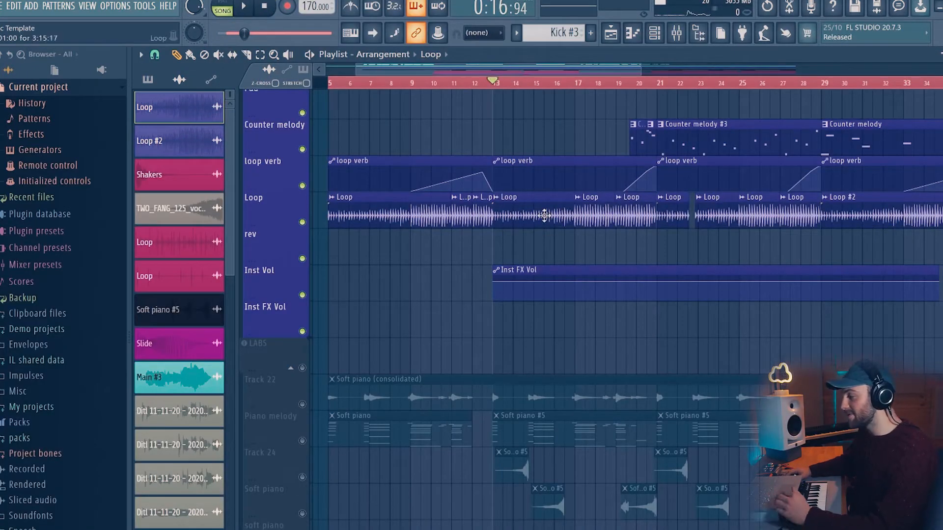
# - Scroll to the instrument and LABS tracks and start playback of the arrangement
pyautogui.scroll(-3, 430, 291)
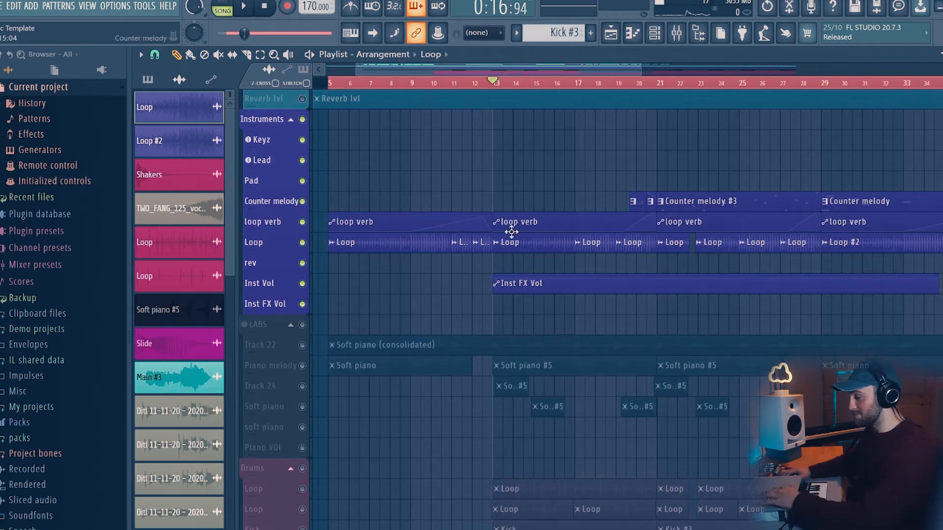
pyautogui.scroll(-2, 496, 274)
pyautogui.scroll(2, 343, 316)
pyautogui.click(302, 297)
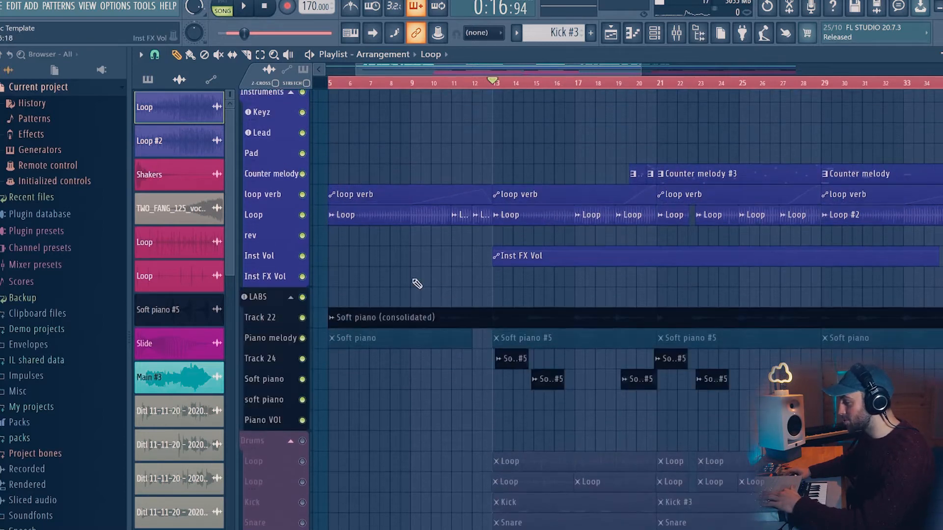
pyautogui.scroll(1, 452, 280)
pyautogui.scroll(2, 464, 268)
pyautogui.press('space')
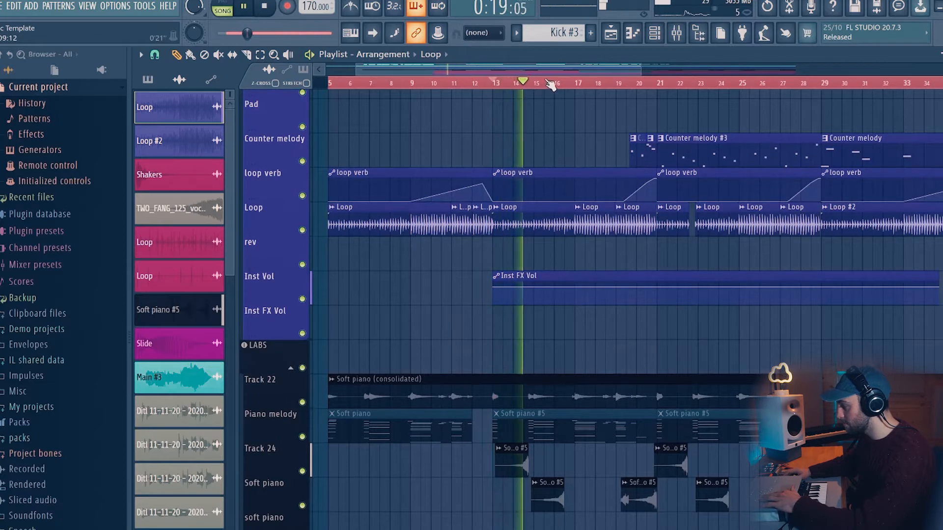
# - Examine the instrument and piano tracks in the playlist while the arrangement plays
pyautogui.scroll(2, 551, 83)
pyautogui.scroll(1, 540, 83)
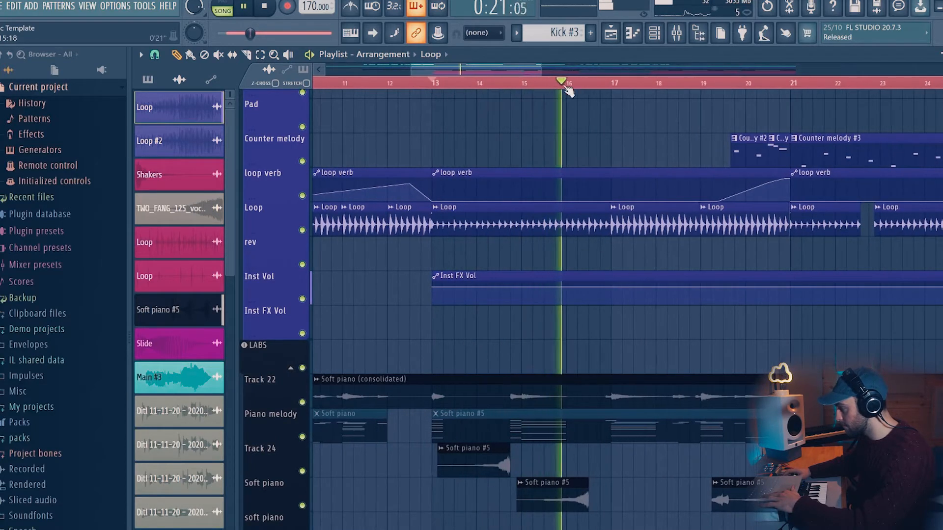
pyautogui.scroll(-2, 567, 88)
pyautogui.scroll(-2, 568, 88)
pyautogui.scroll(-3, 595, 150)
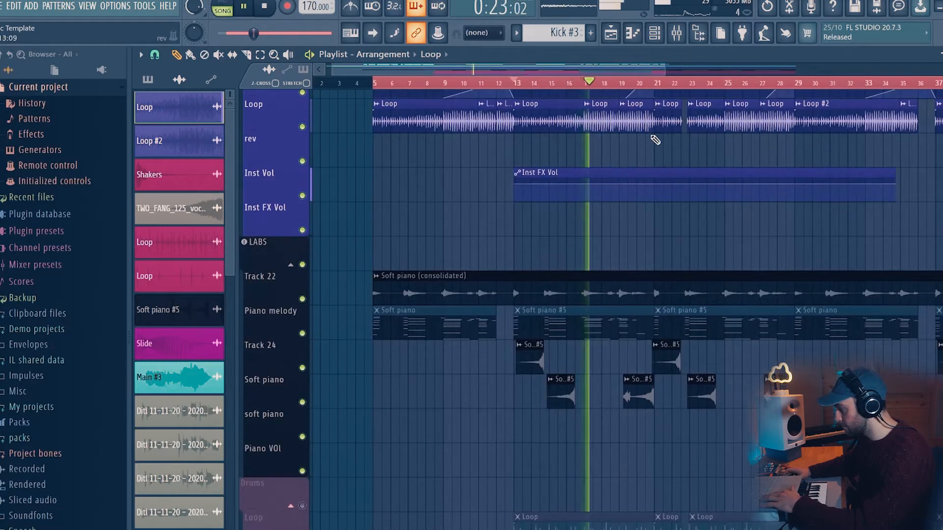
pyautogui.scroll(5, 670, 89)
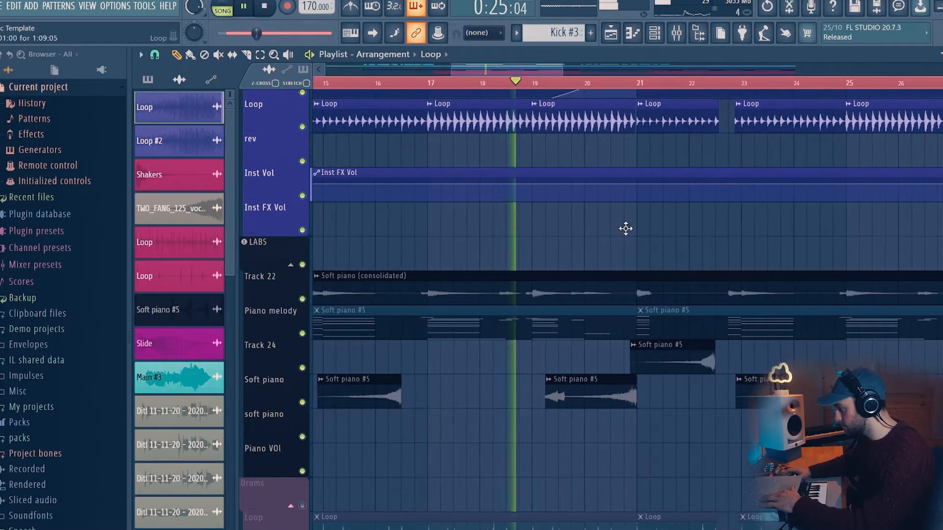
pyautogui.scroll(1, 628, 239)
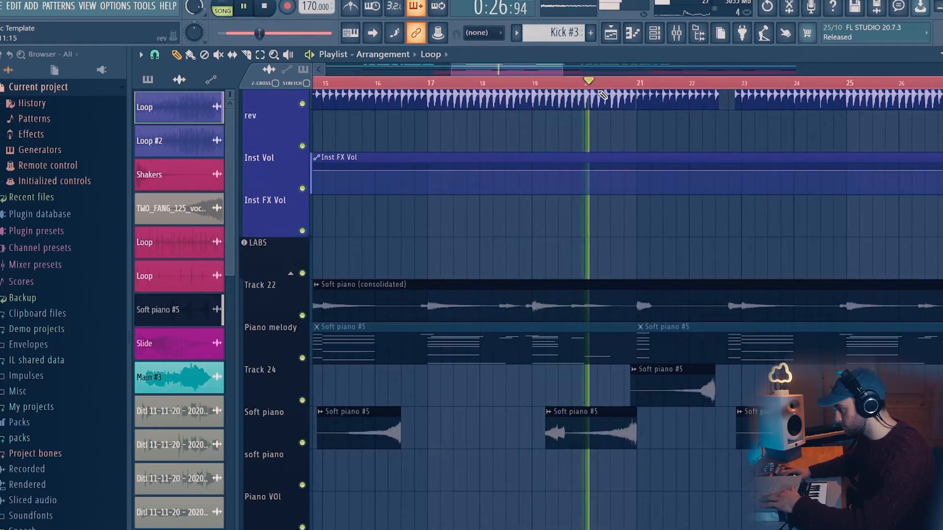
pyautogui.scroll(-4, 596, 100)
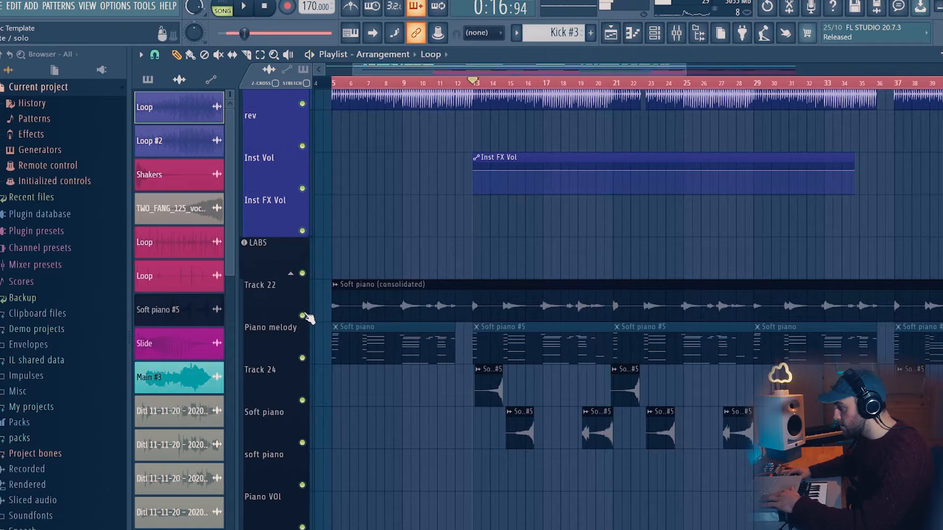
# - Solo the Piano melody track in the playlist
pyautogui.rightClick(303, 316)
pyautogui.scroll(4, 518, 123)
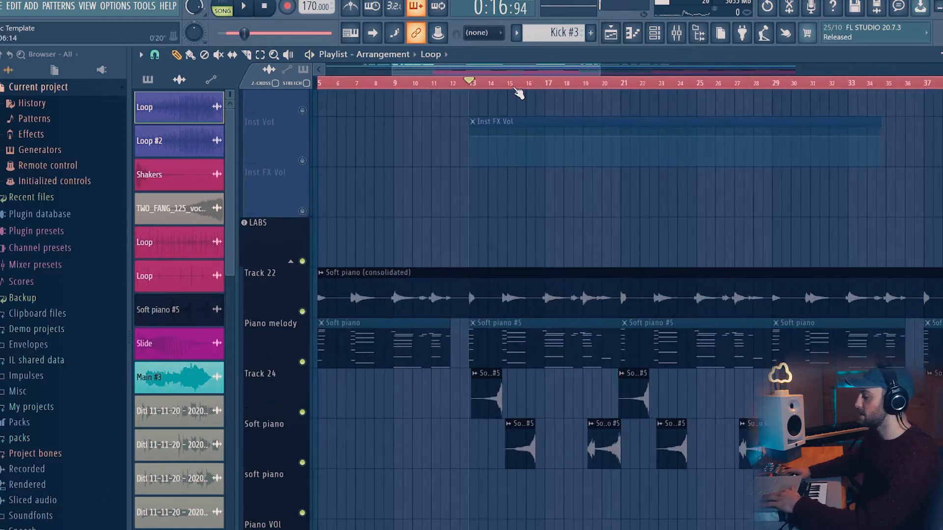
pyautogui.scroll(-3, 497, 229)
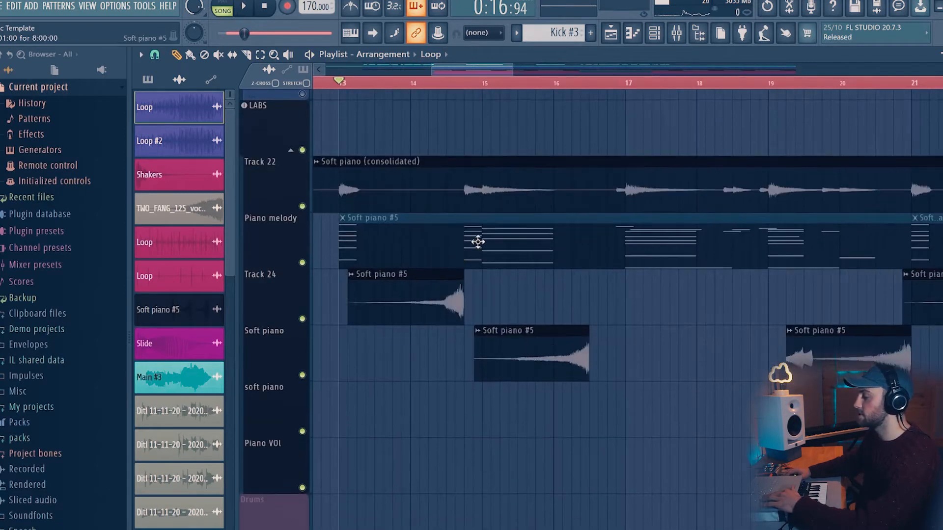
# - Select the Soft piano #5 pattern and preview it
pyautogui.doubleClick(479, 242)
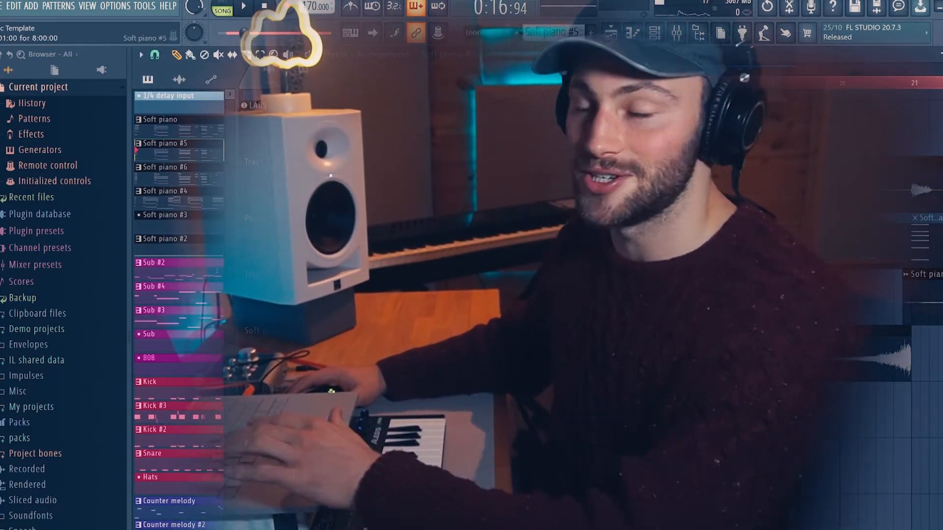
pyautogui.press('space')
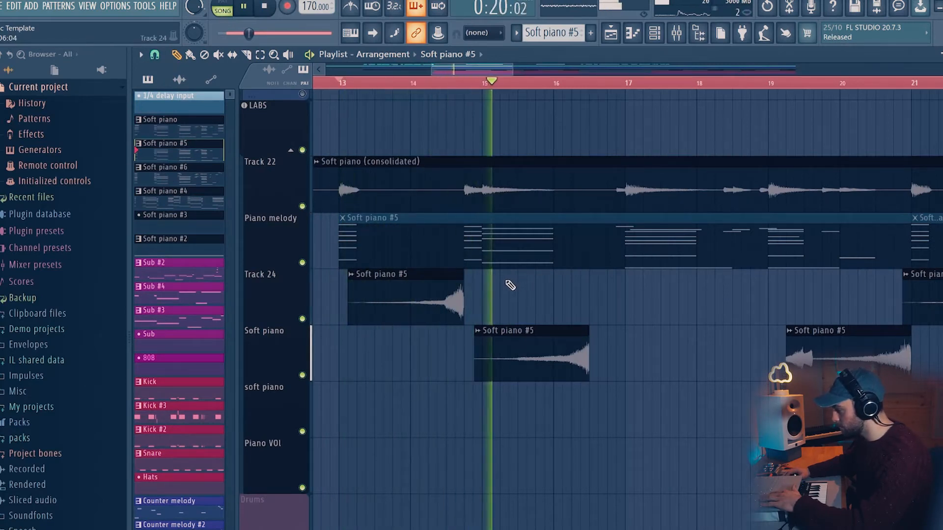
pyautogui.press('space')
# - Play the piano section from bar 13, muting and unmuting Track 22 to compare
pyautogui.scroll(-5, 542, 92)
pyautogui.scroll(3, 542, 92)
pyautogui.scroll(1, 541, 91)
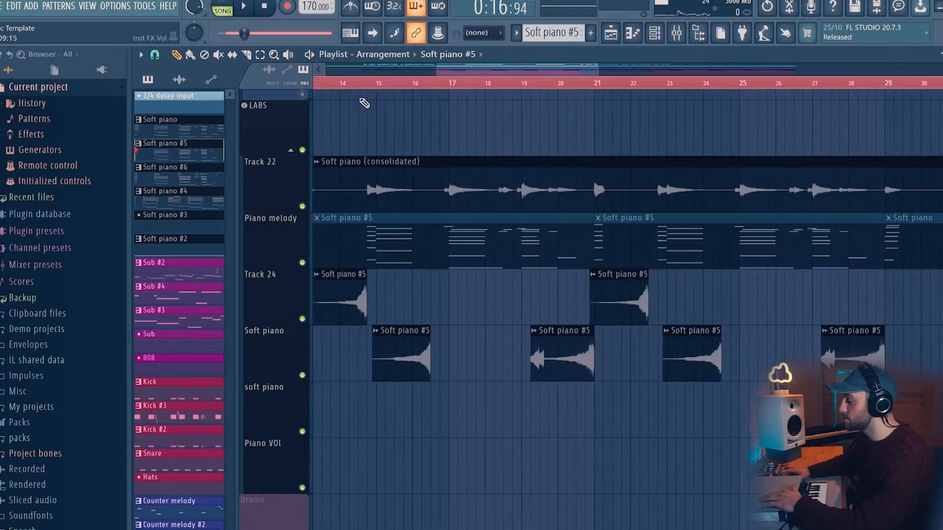
pyautogui.scroll(2, 398, 90)
pyautogui.moveTo(461, 72); pyautogui.dragTo(428, 70)
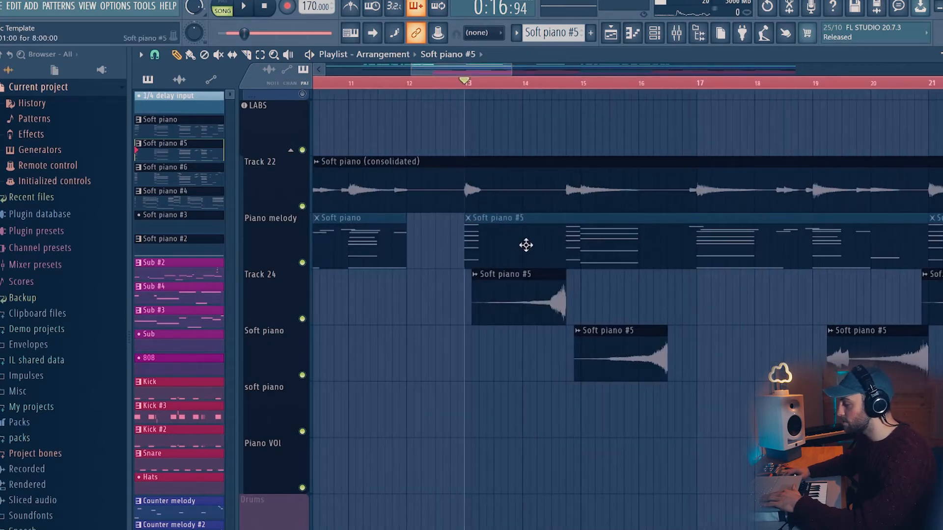
pyautogui.press('space')
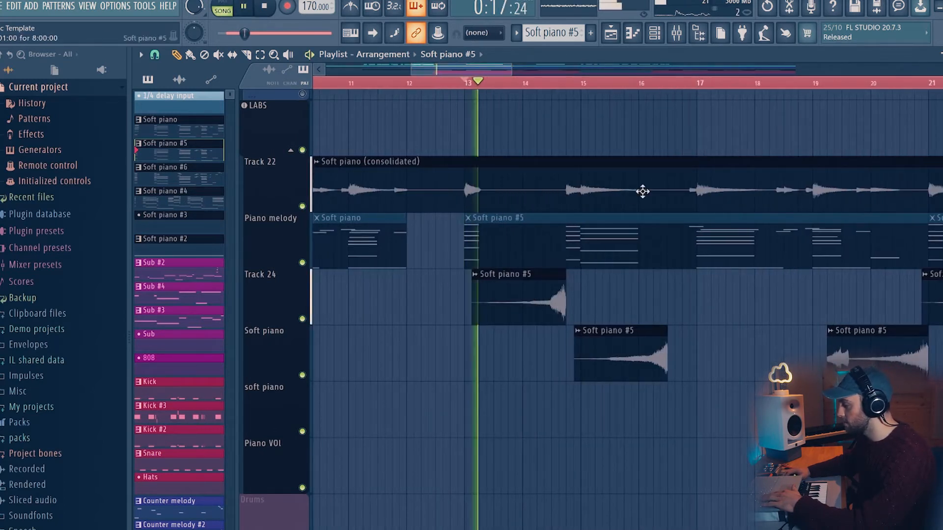
pyautogui.click(303, 206)
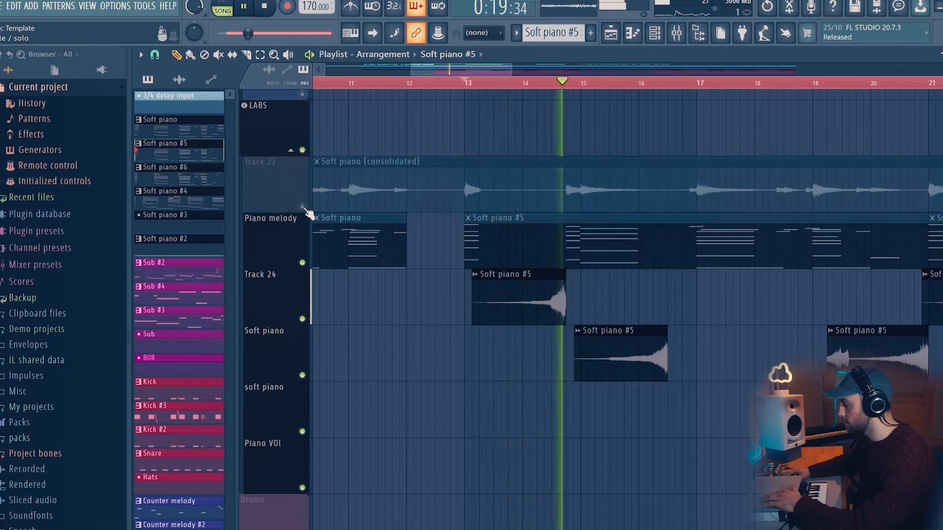
pyautogui.click(302, 207)
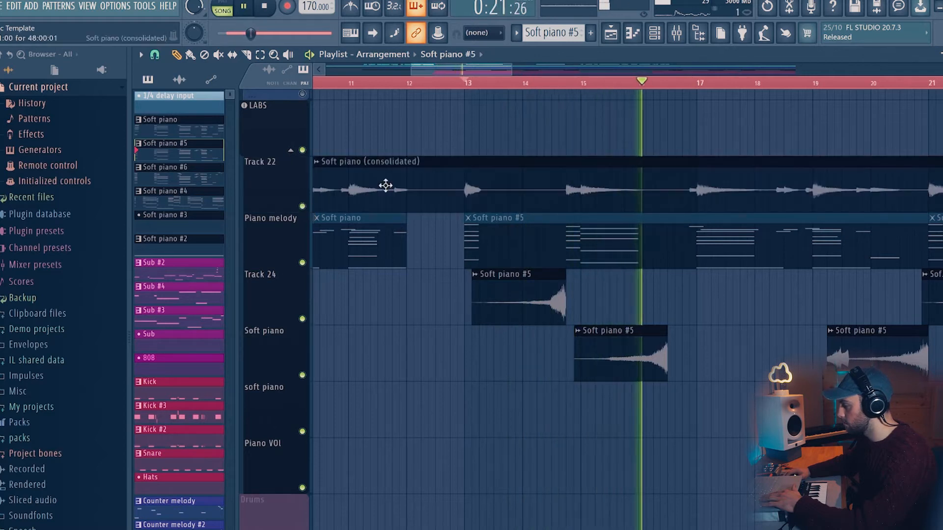
# - Open the mixer and scroll through its inserts while the arrangement plays
pyautogui.press('F9')
pyautogui.scroll(-5, 573, 255)
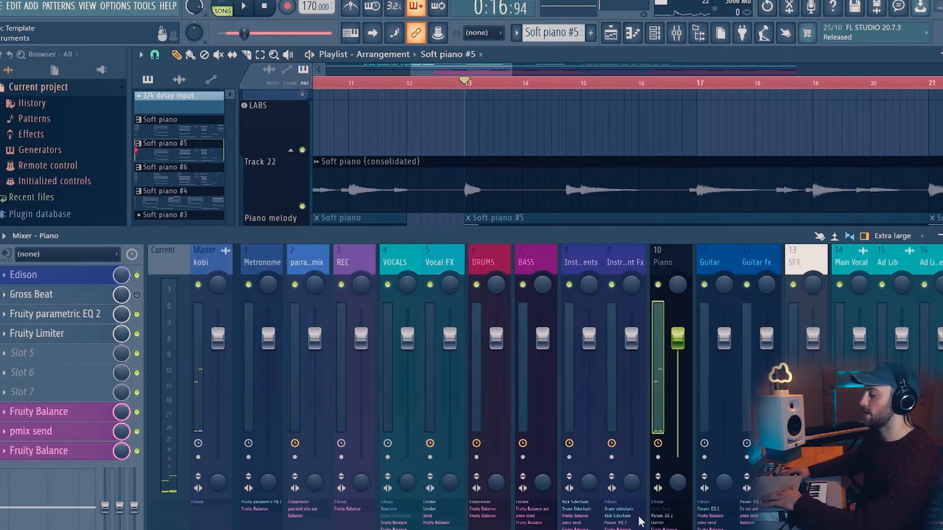
pyautogui.press('space')
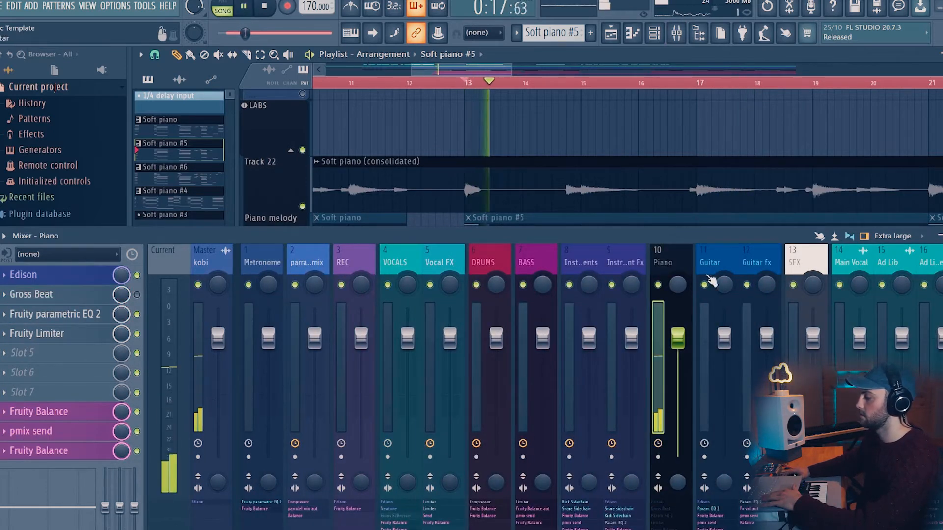
pyautogui.scroll(-5, 705, 260)
pyautogui.scroll(-5, 705, 258)
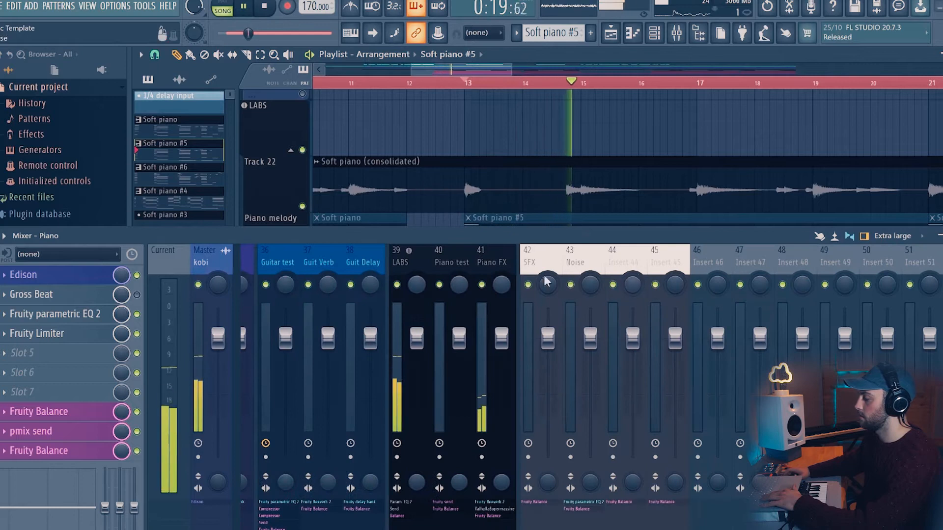
pyautogui.press('space')
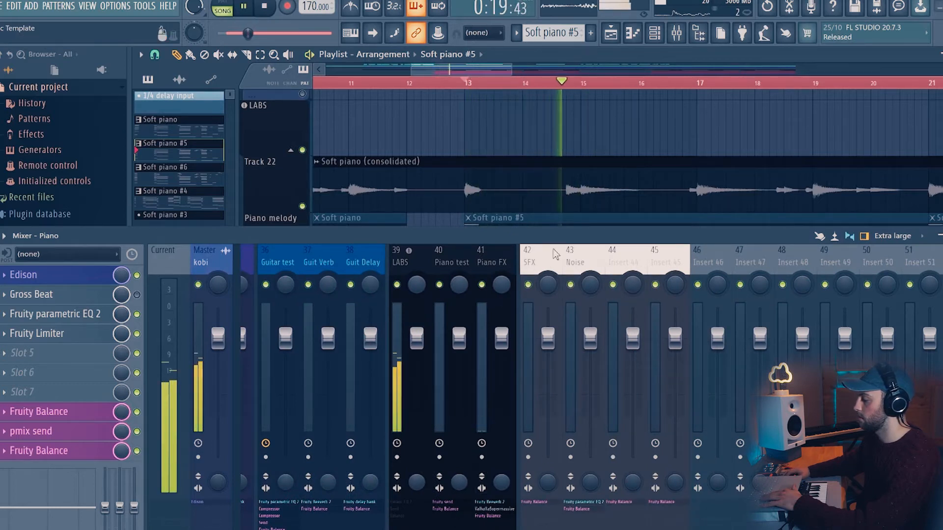
# - Reposition the mixer and compare the effect chains of the LABS and Piano inserts
pyautogui.moveTo(568, 238); pyautogui.dragTo(661, 220)
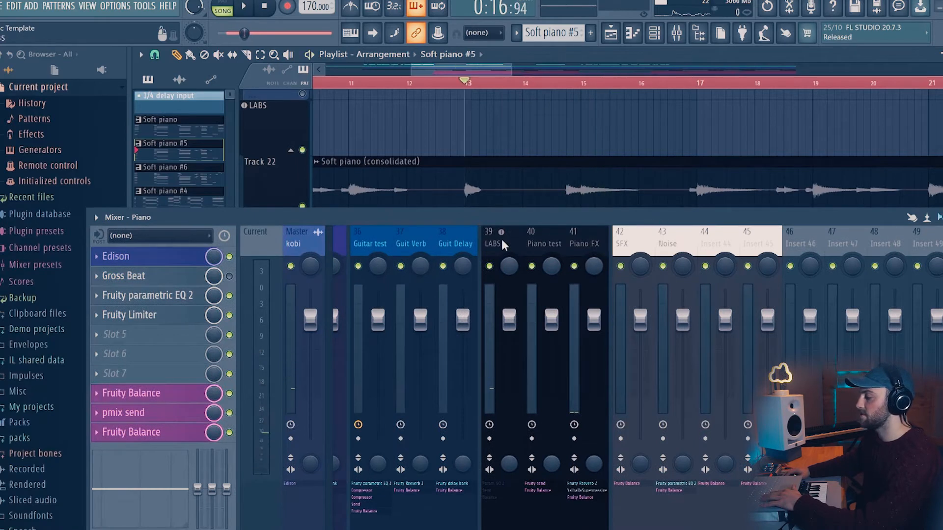
pyautogui.click(502, 240)
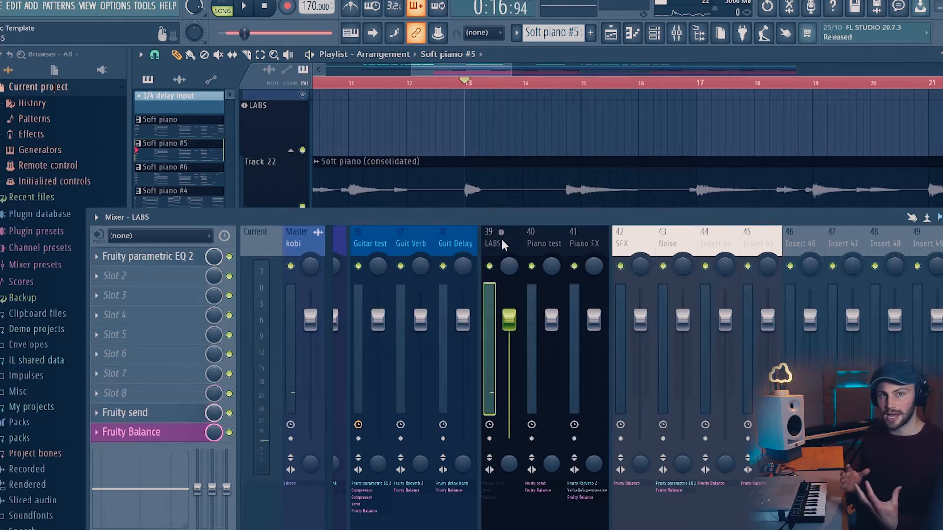
pyautogui.scroll(8, 503, 240)
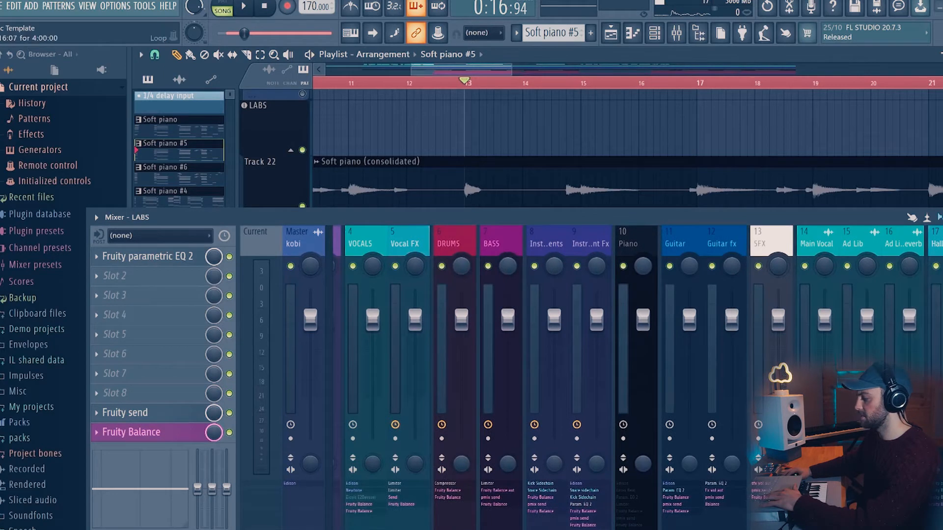
pyautogui.click(631, 244)
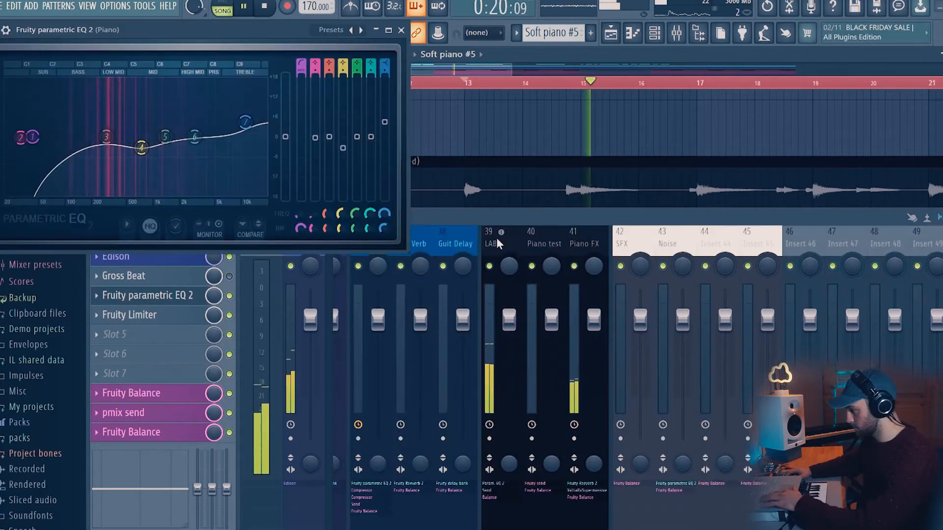
pyautogui.click(494, 240)
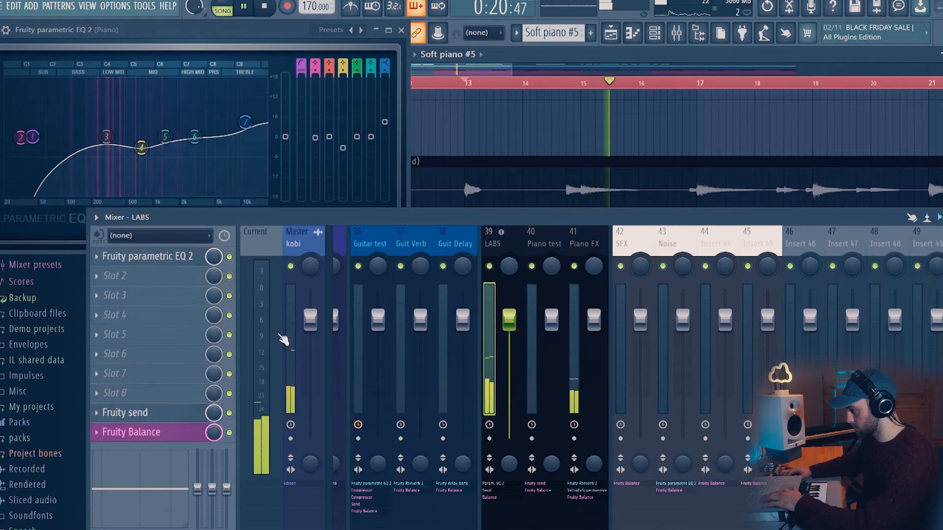
# - Open the LABS insert's Fruity parametric EQ 2 window and move it beside the Piano EQ for comparison
pyautogui.click(159, 256)
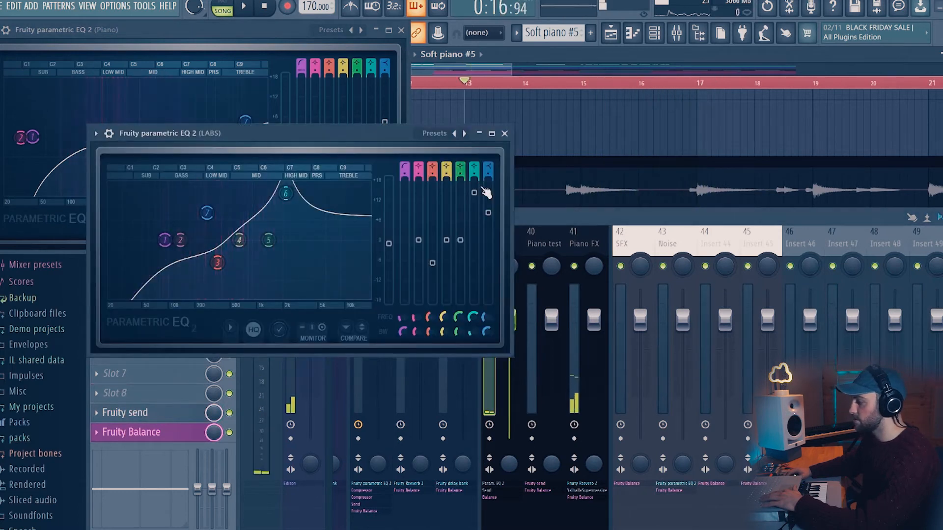
pyautogui.moveTo(356, 141); pyautogui.dragTo(559, 190)
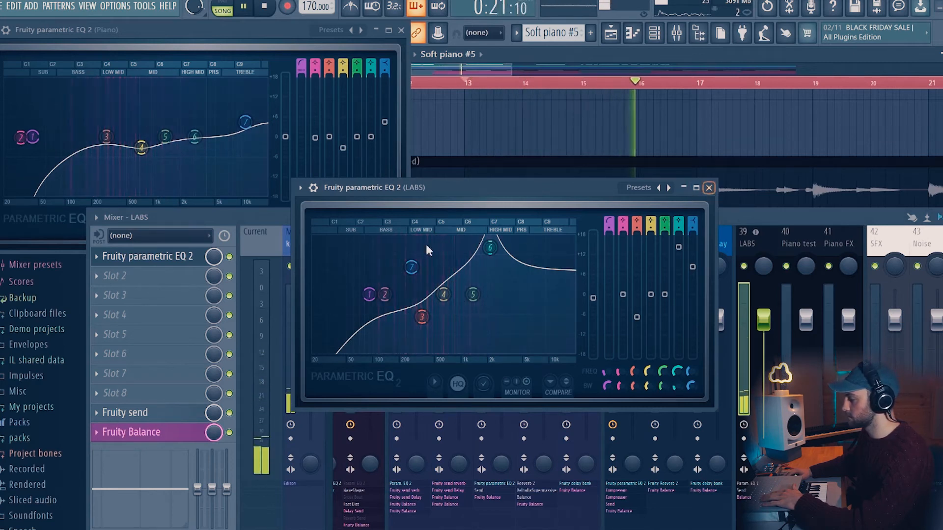
# - Bypass and re-enable the LABS insert's EQ during playback to compare, and close the LABS EQ window
pyautogui.click(230, 257)
pyautogui.press('space')
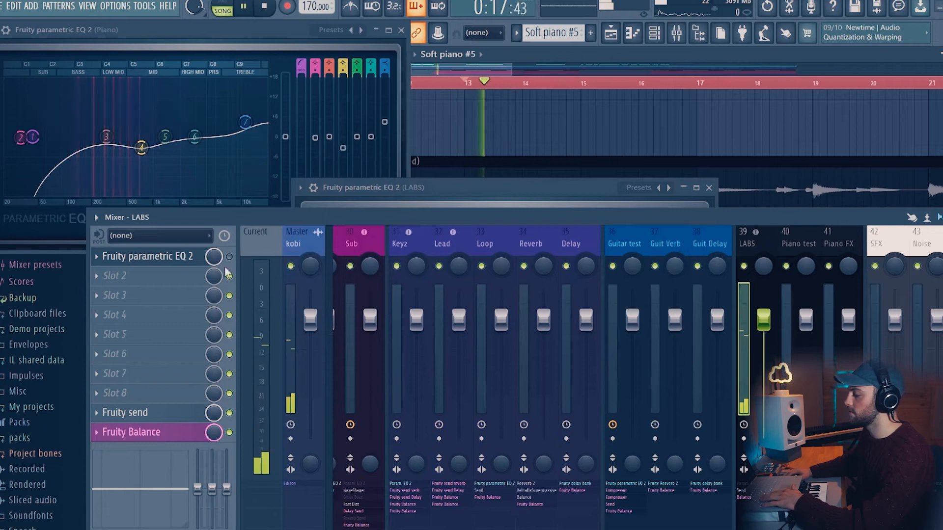
pyautogui.click(462, 187)
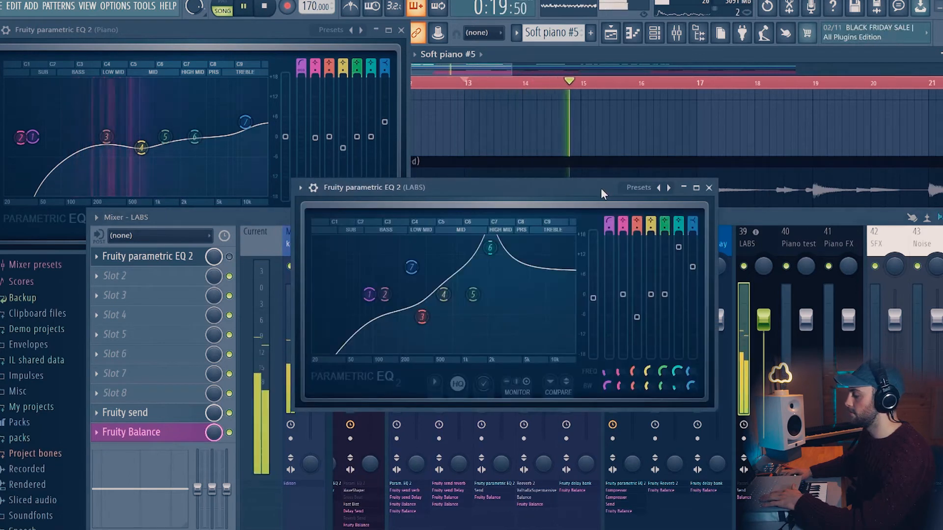
pyautogui.press('space')
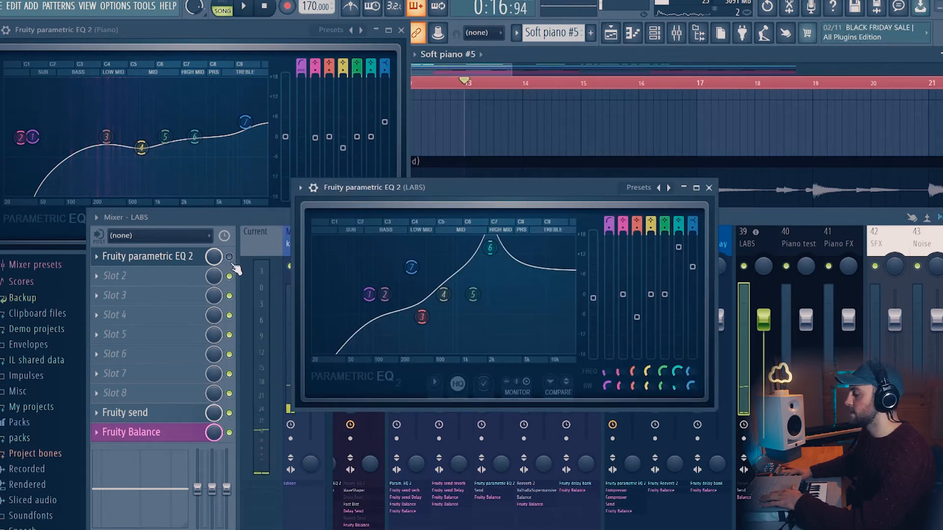
pyautogui.click(230, 257)
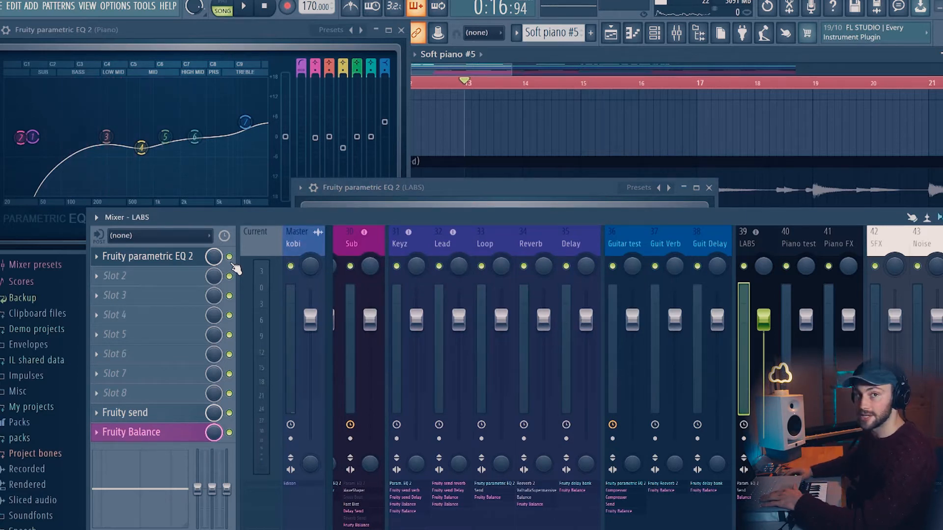
pyautogui.click(175, 260)
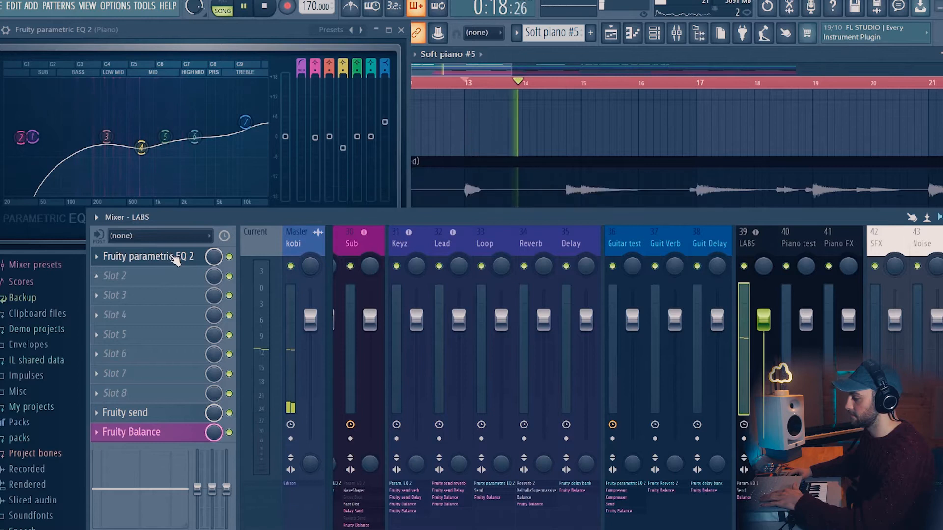
pyautogui.click(176, 258)
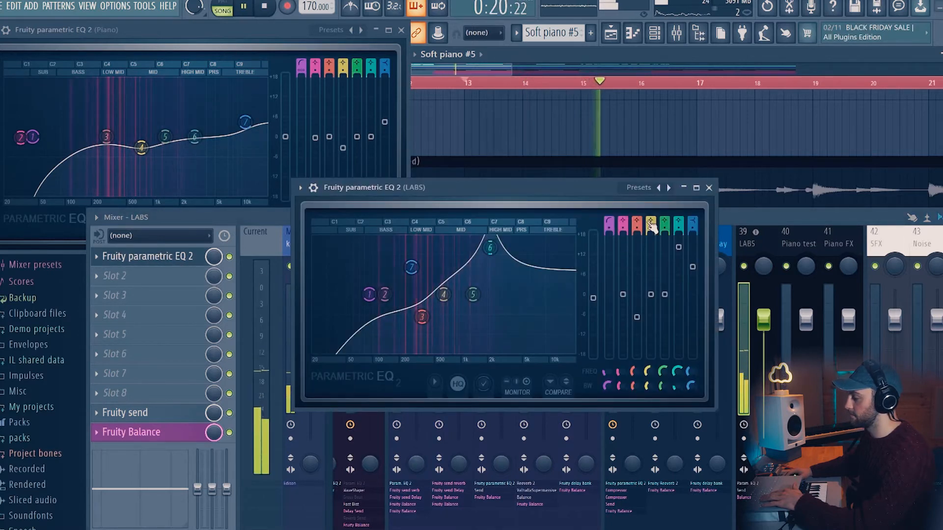
pyautogui.click(708, 187)
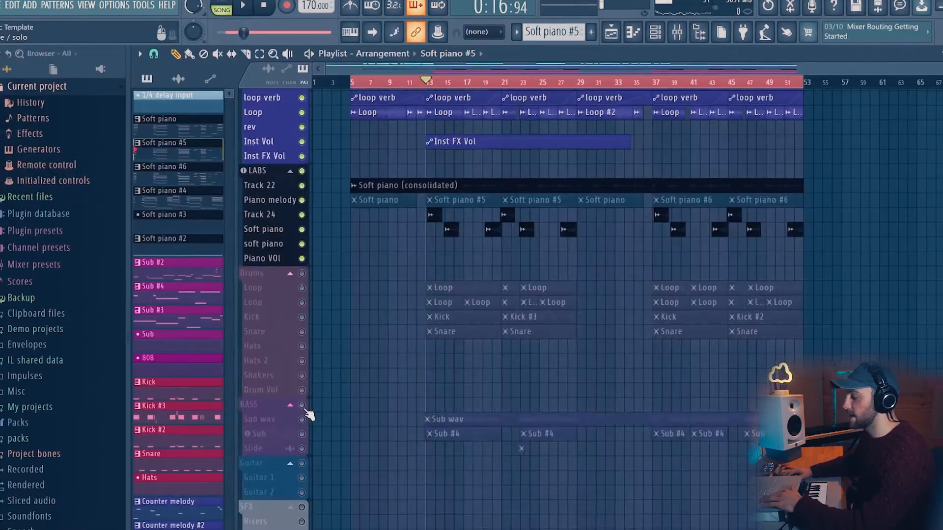
# - Zoom the playlist in on the drum and bass tracks and play that section
pyautogui.scroll(5, 426, 85)
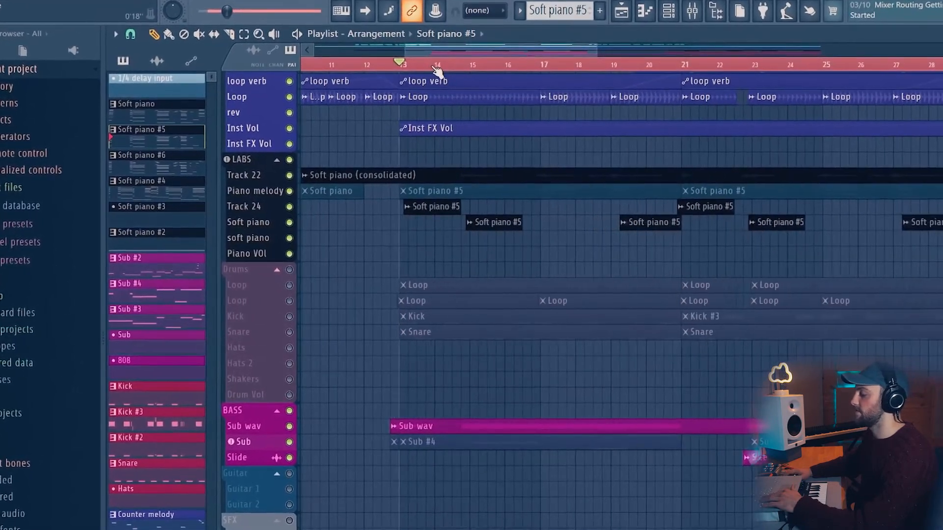
pyautogui.scroll(3, 435, 221)
pyautogui.scroll(-4, 438, 224)
pyautogui.scroll(-2, 439, 219)
pyautogui.scroll(4, 438, 220)
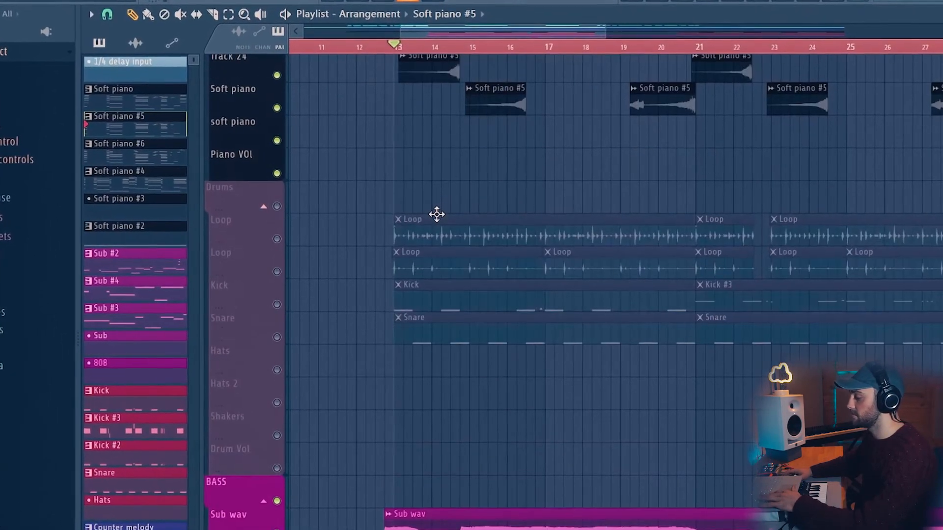
pyautogui.scroll(-5, 438, 220)
pyautogui.press('space')
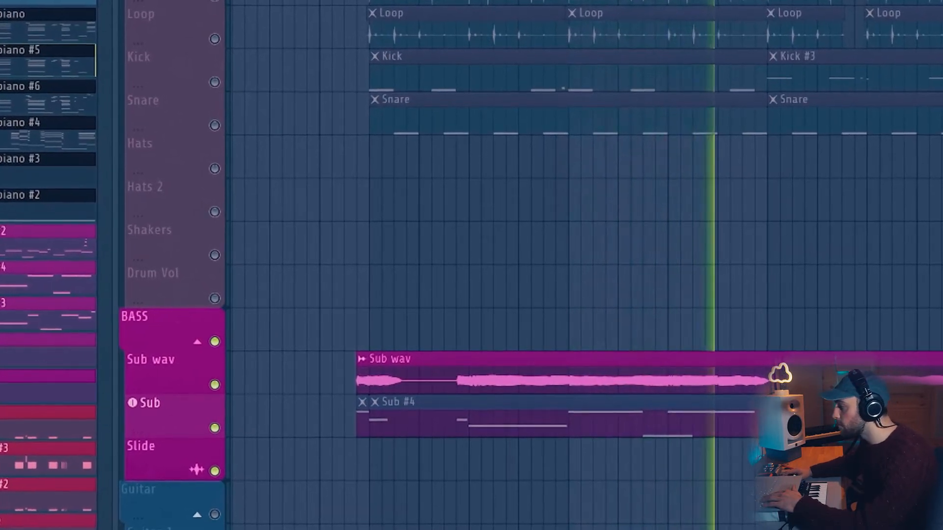
pyautogui.scroll(-4, 721, 368)
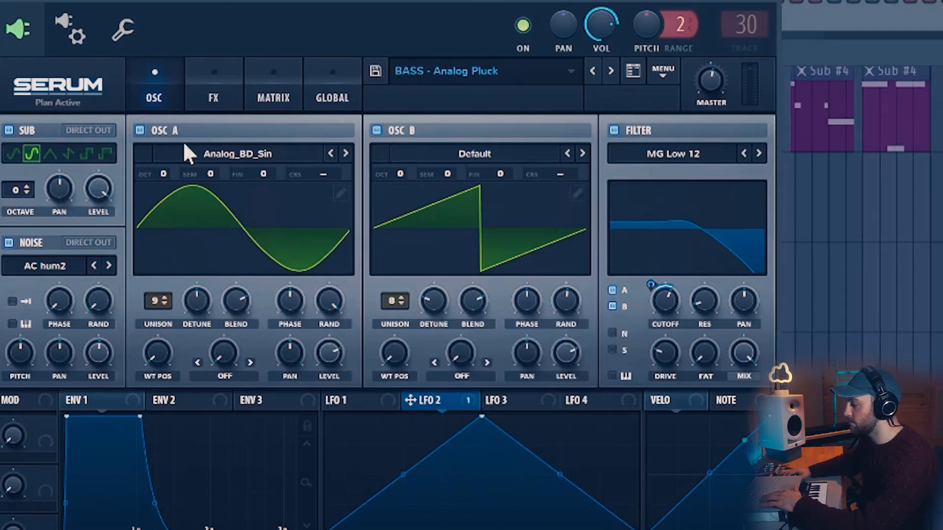
# - Inspect the bass synth's Serum effects page and hide the channel rack
pyautogui.click(216, 94)
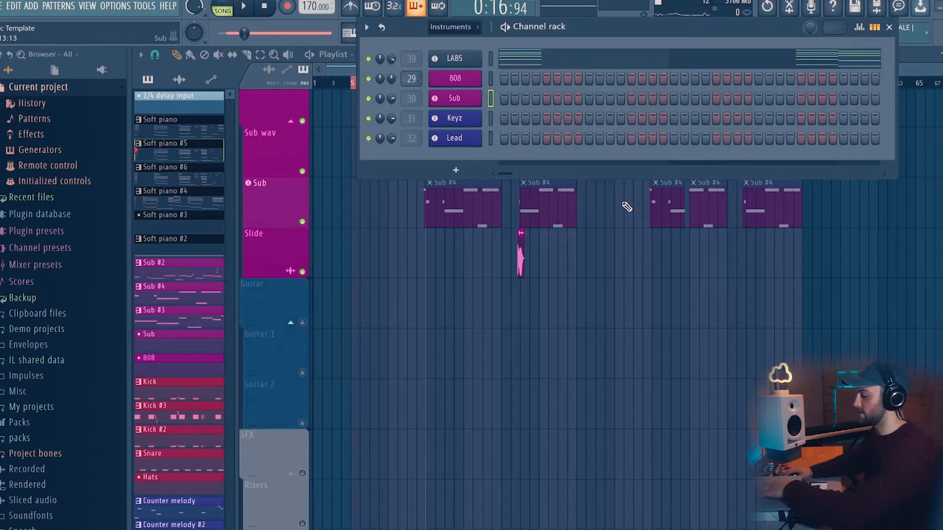
pyautogui.press('F6')
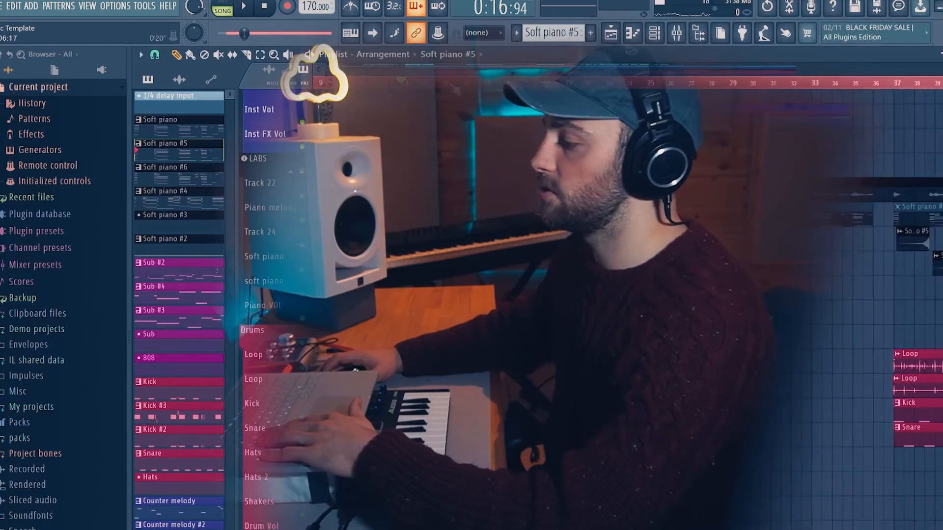
pyautogui.scroll(2, 451, 84)
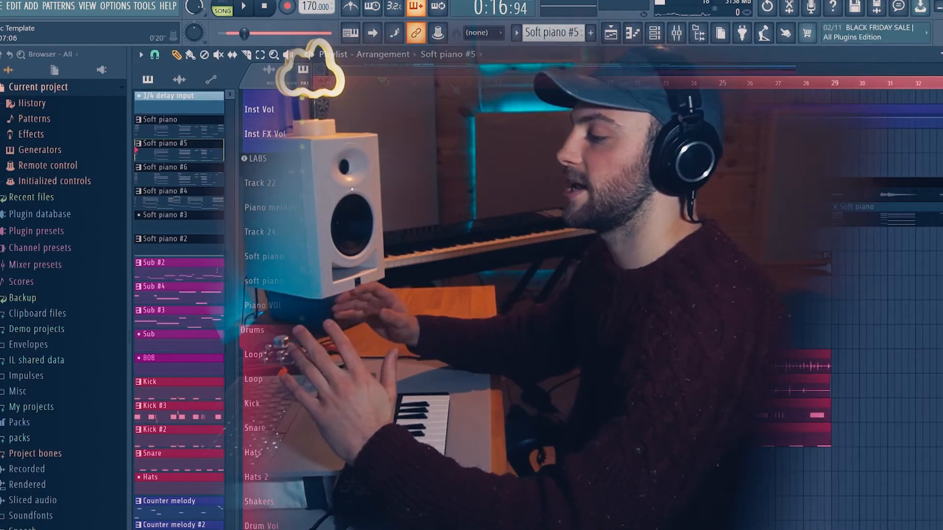
pyautogui.scroll(-4, 455, 89)
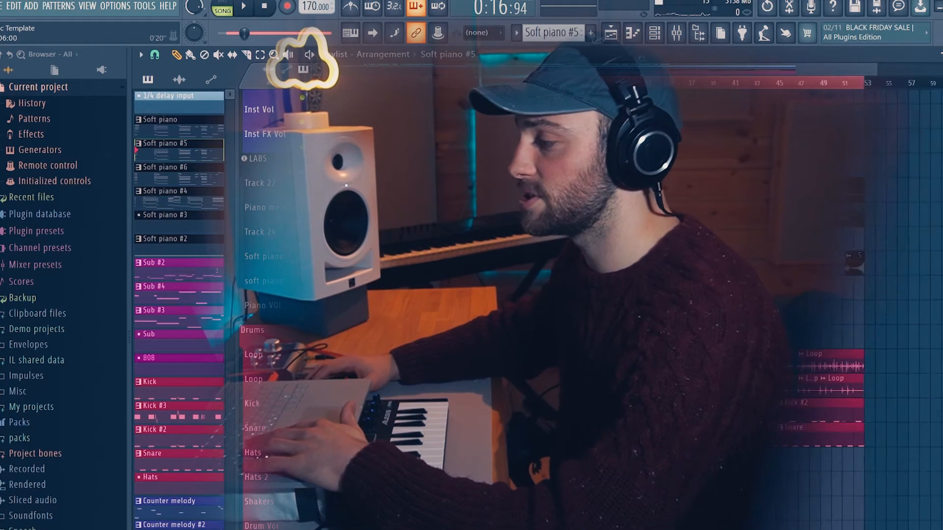
pyautogui.scroll(-1, 449, 88)
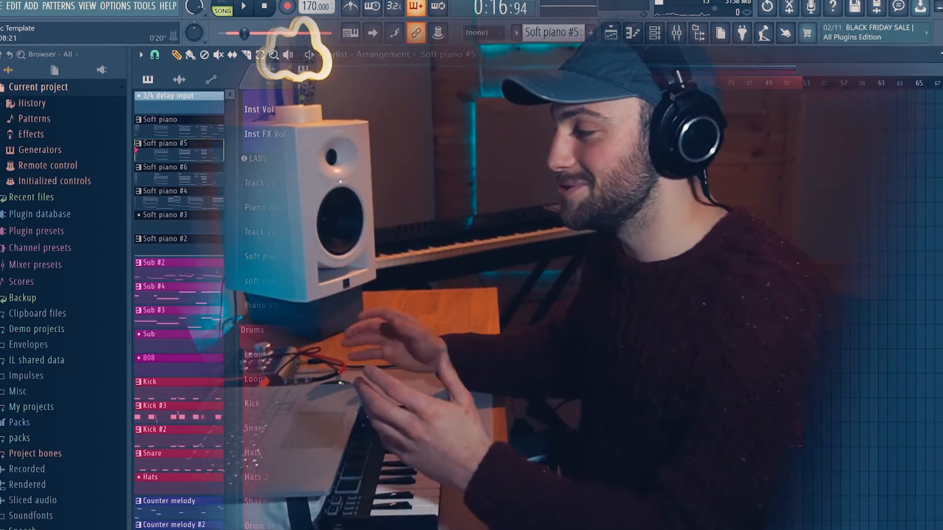
pyautogui.scroll(-2, 453, 248)
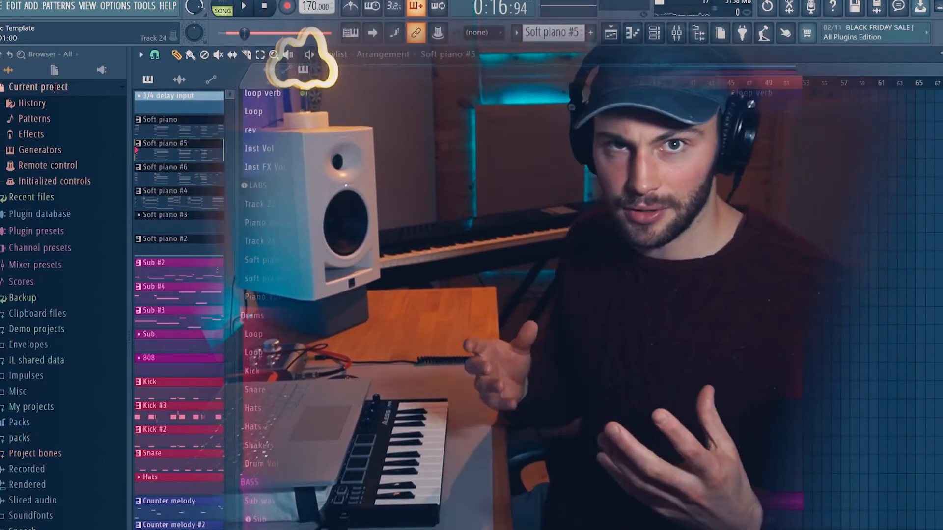
# - Start playback and solo the Drums track group in the playlist
pyautogui.press('space')
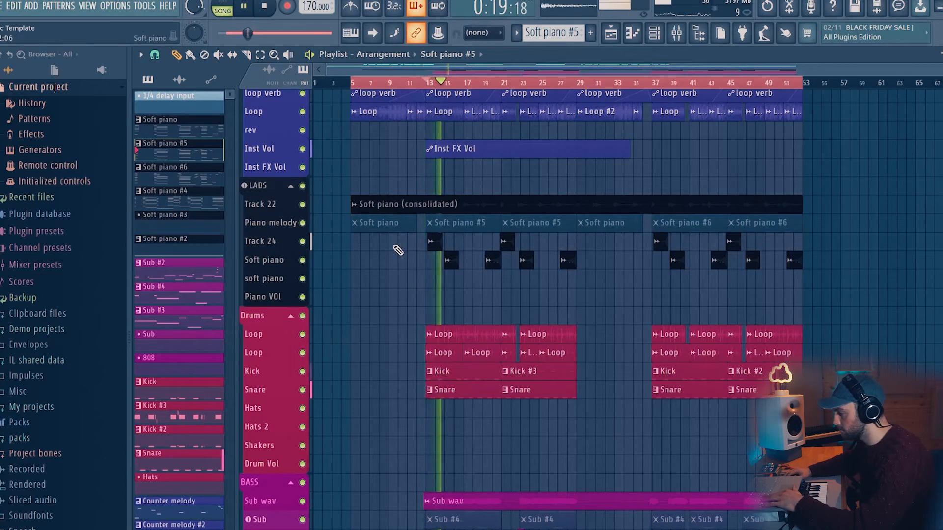
pyautogui.rightClick(302, 315)
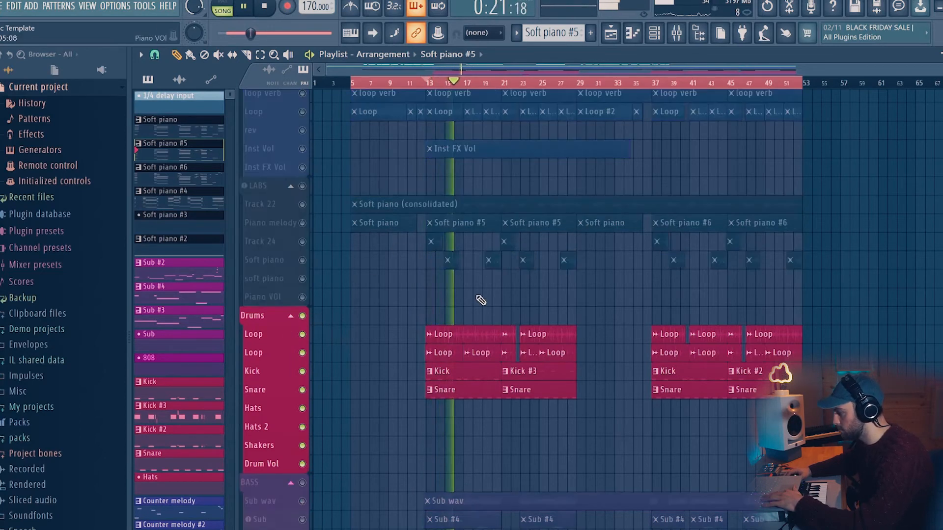
# - Zoom in on the drum clips, open the Kick insert's parametric EQ and nudge band 5 around 1100 Hz
pyautogui.scroll(5, 479, 85)
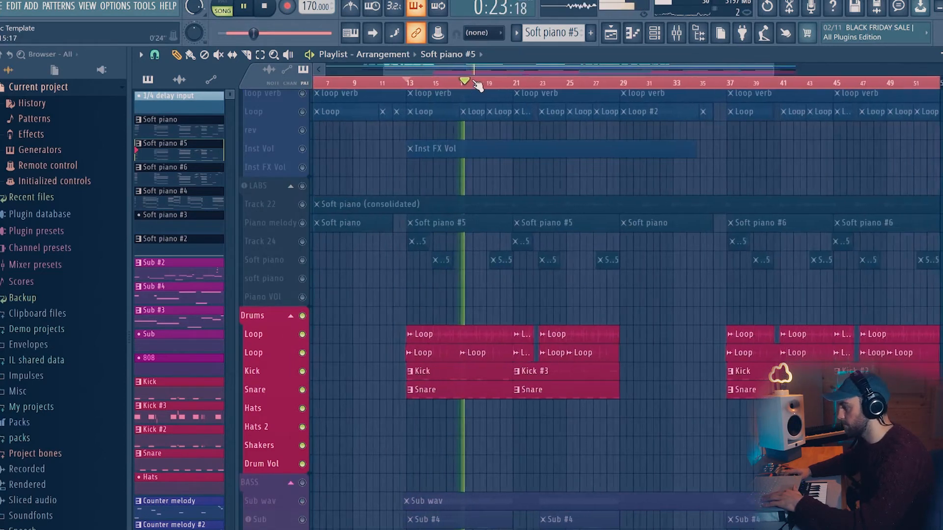
pyautogui.scroll(3, 513, 210)
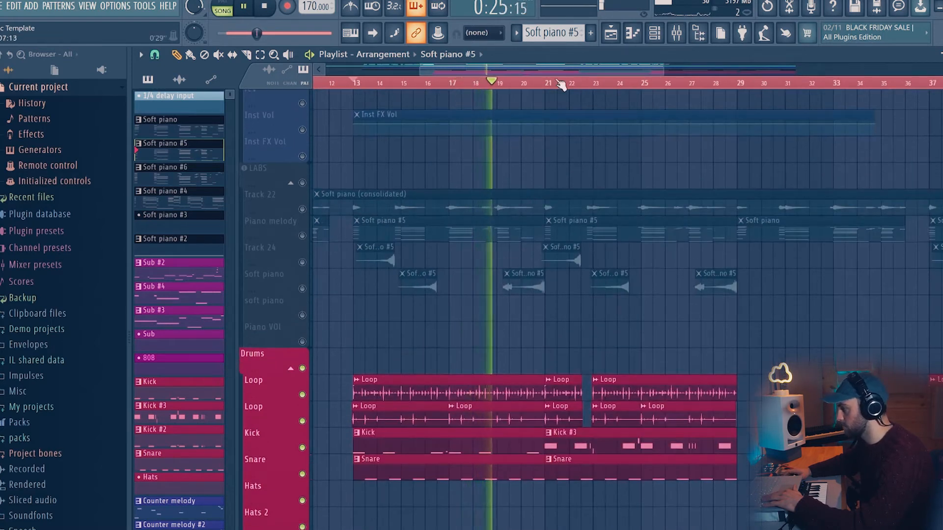
pyautogui.scroll(-5, 561, 85)
pyautogui.scroll(-1, 567, 88)
pyautogui.scroll(5, 569, 87)
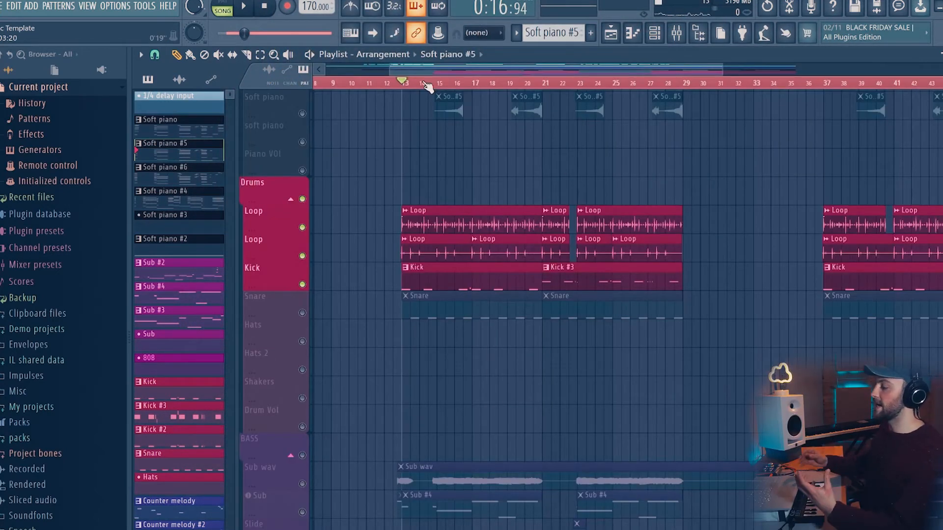
pyautogui.scroll(2, 427, 87)
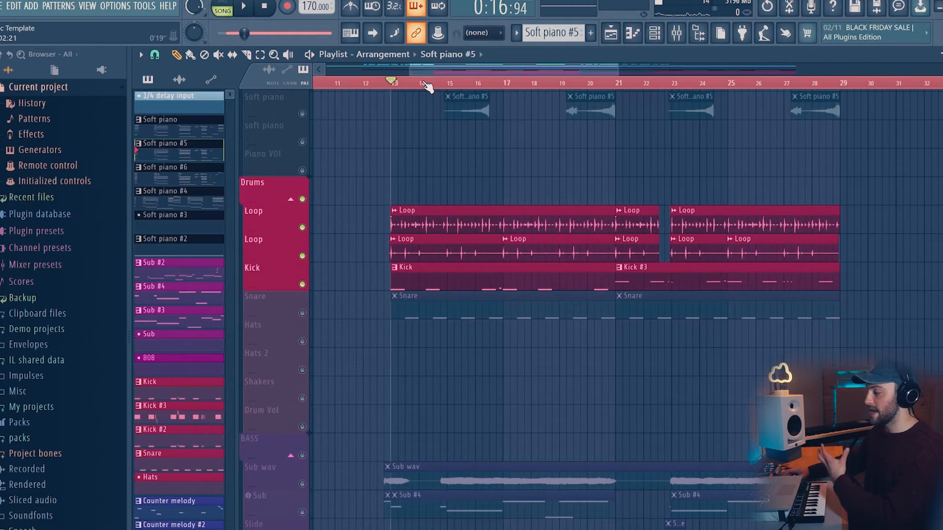
pyautogui.click(427, 272)
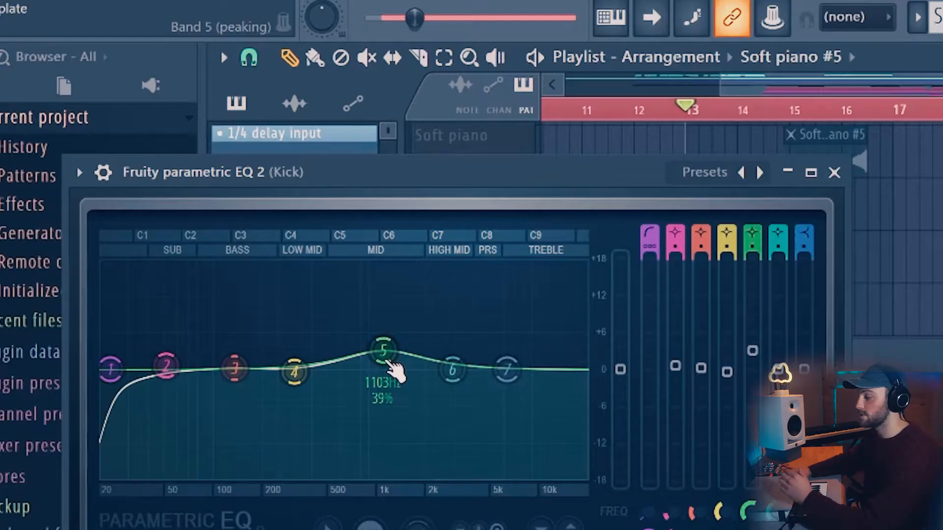
pyautogui.moveTo(391, 366); pyautogui.dragTo(391, 362)
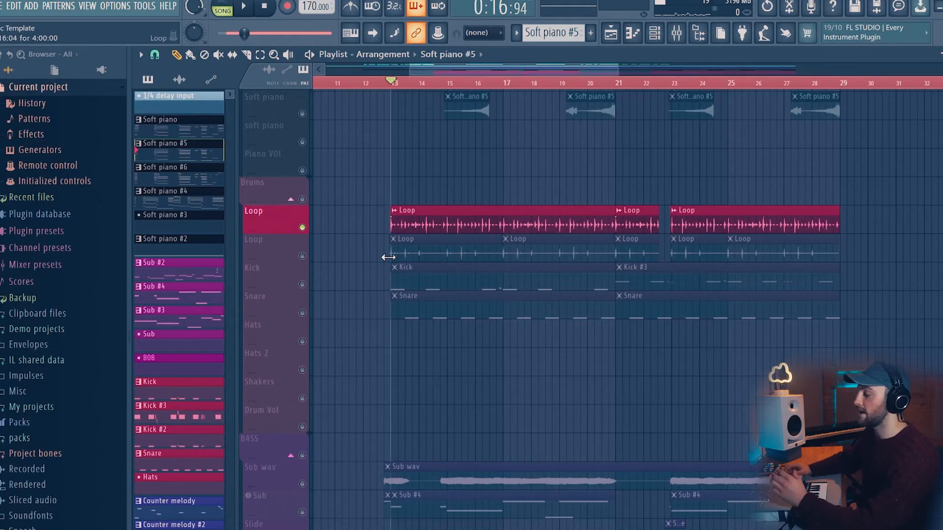
# - Solo and unmute the drum tracks so both Loops, Kick and Snare play together, and play them
pyautogui.click(302, 256)
pyautogui.rightClick(303, 256)
pyautogui.click(302, 228)
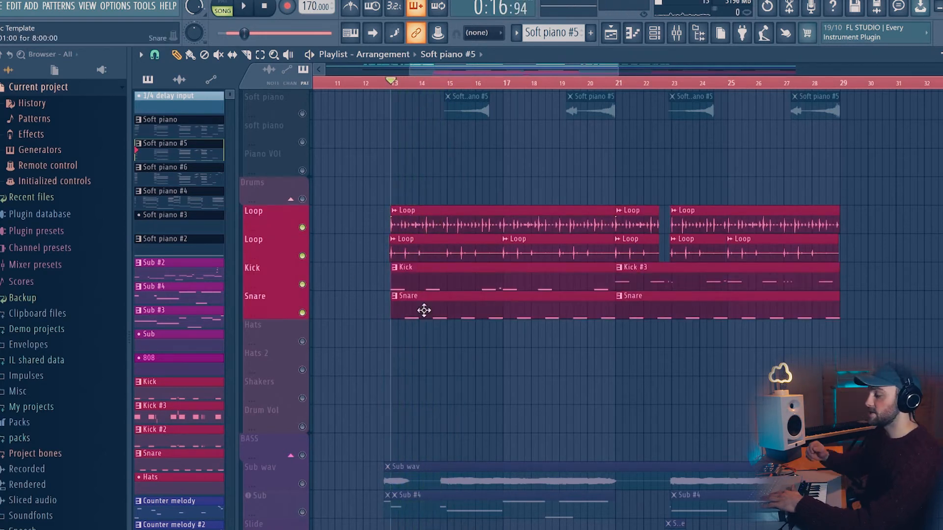
pyautogui.press('space')
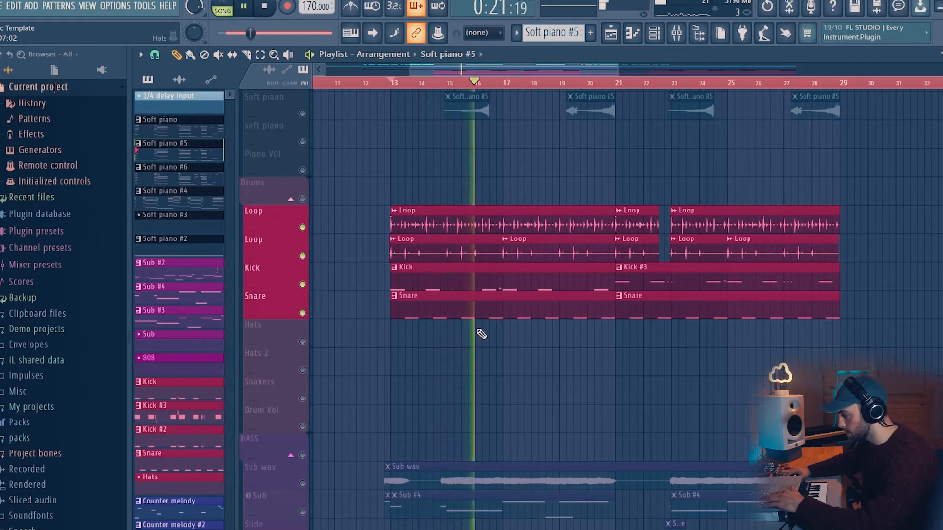
pyautogui.press('space')
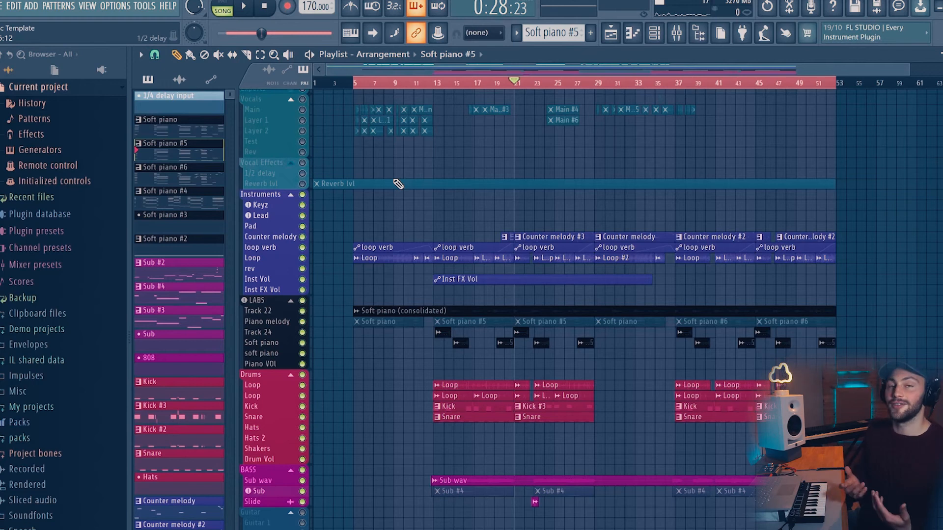
# - Open the mixer and review the BASS, Instruments, Instrument Fx, Piano and Vocal FX inserts' effect chains
pyautogui.press('F9')
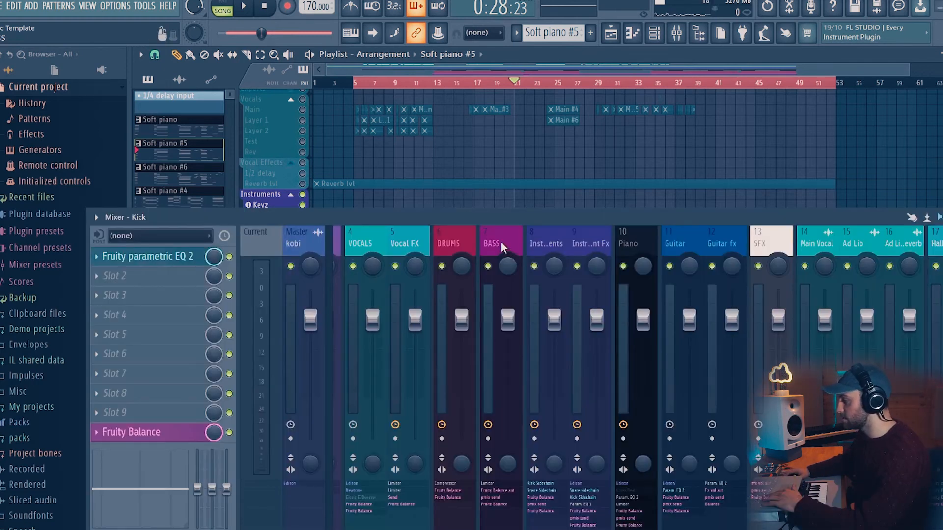
pyautogui.click(500, 240)
pyautogui.click(543, 236)
pyautogui.click(594, 243)
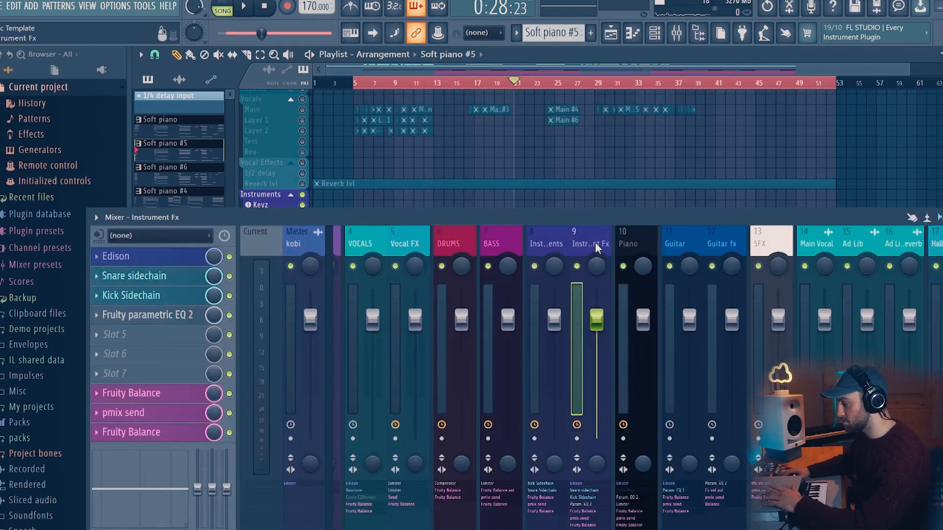
pyautogui.click(633, 238)
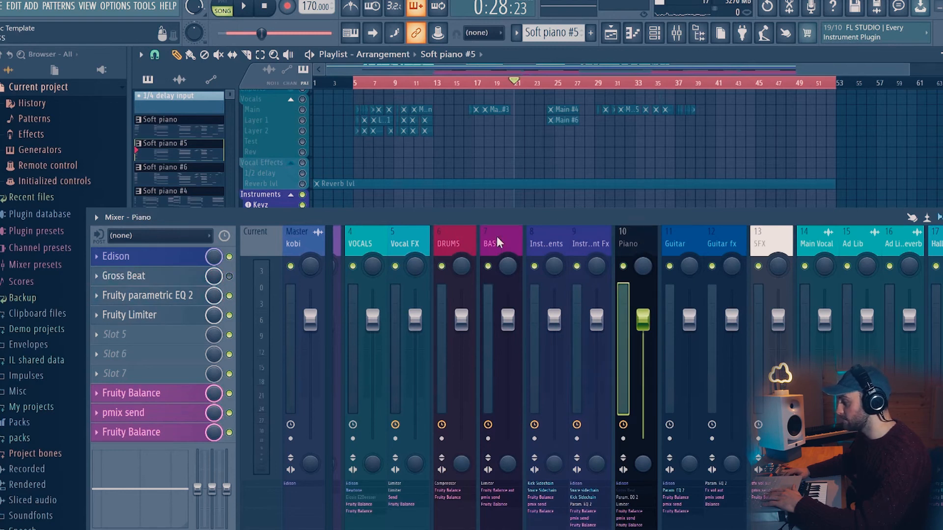
pyautogui.click(409, 245)
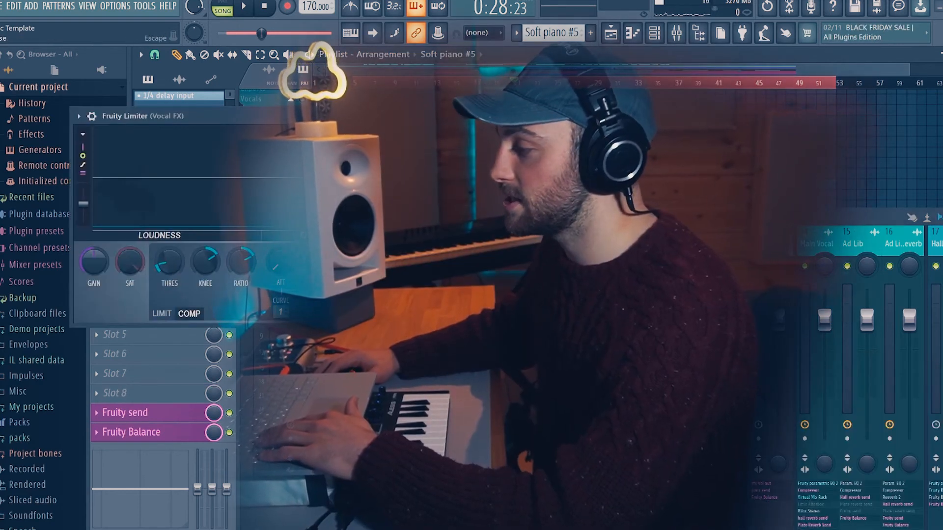